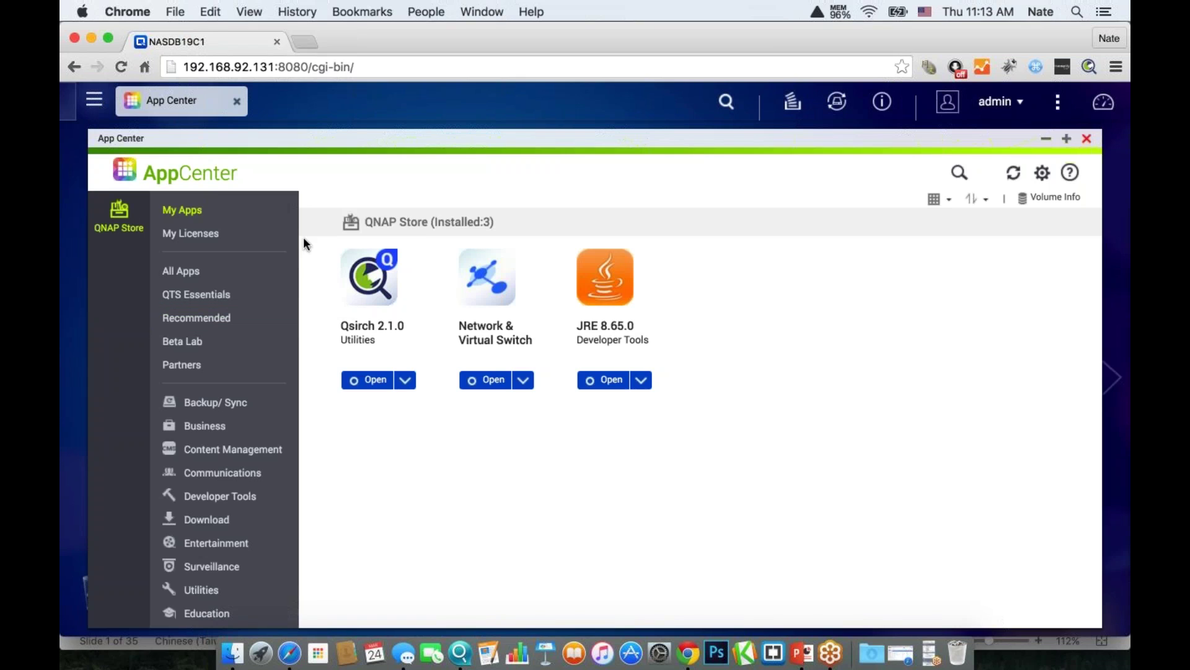
Search all App Center apps for "qsirch", then open Qsirch and move its window higher on the desktop
{"action": "left_click", "coordinate": [193, 274]}
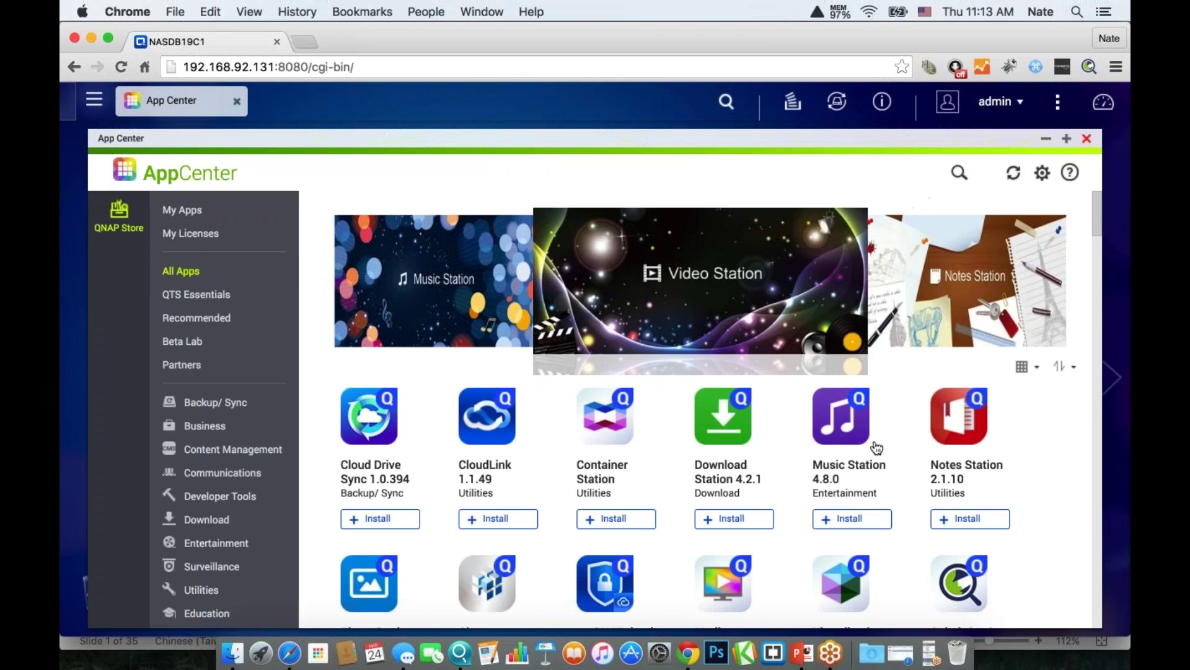
{"action": "left_click", "coordinate": [961, 175]}
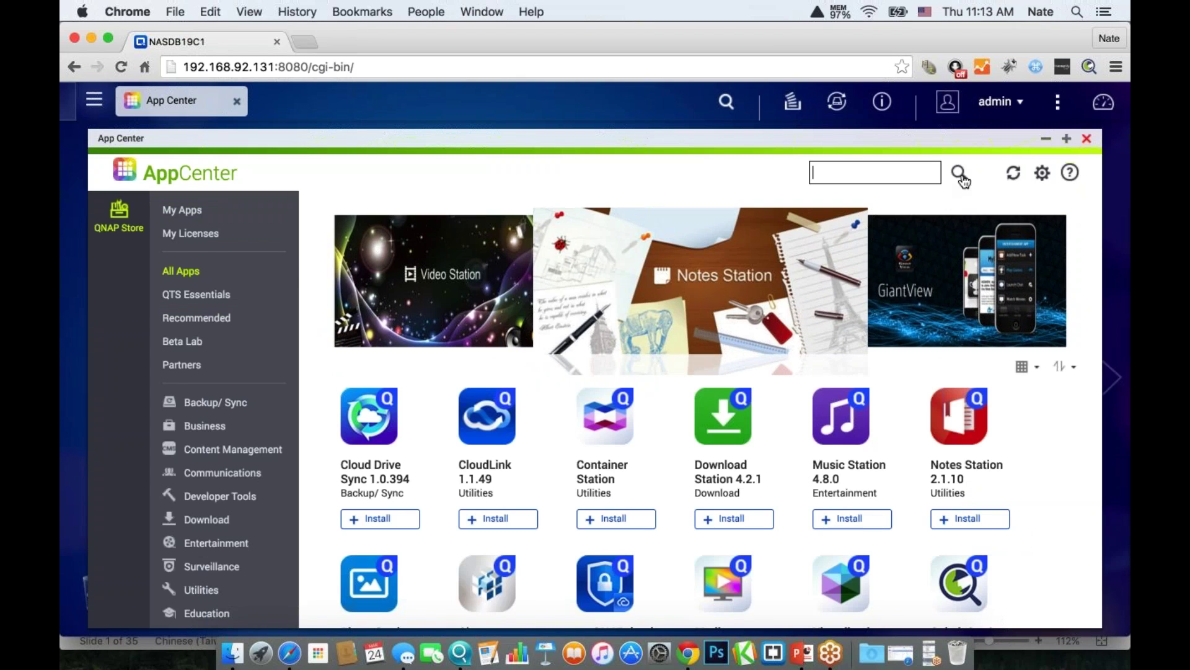
{"action": "type", "text": "qsirch"}
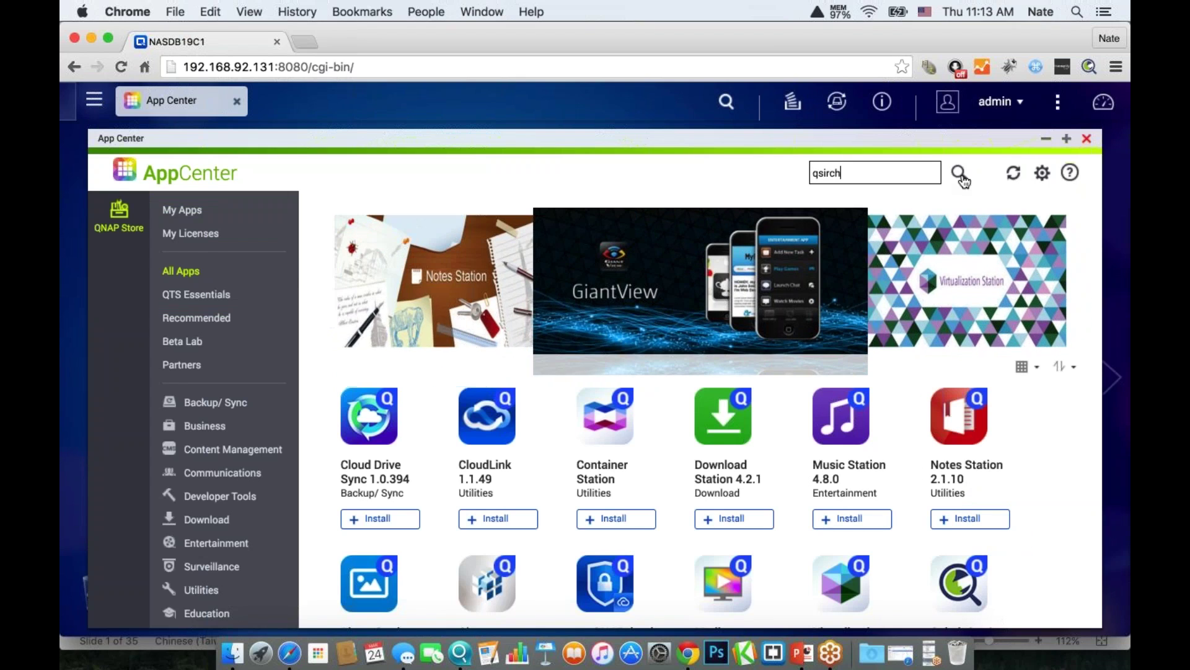
{"action": "left_click", "coordinate": [960, 174]}
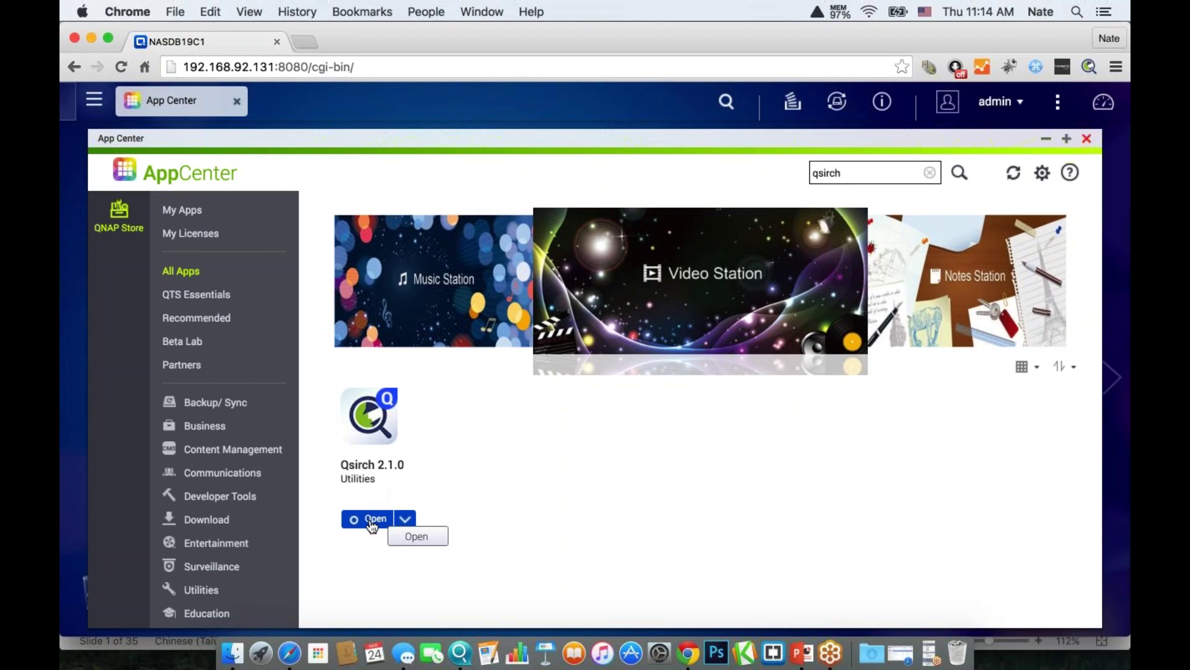
{"action": "left_click", "coordinate": [372, 521]}
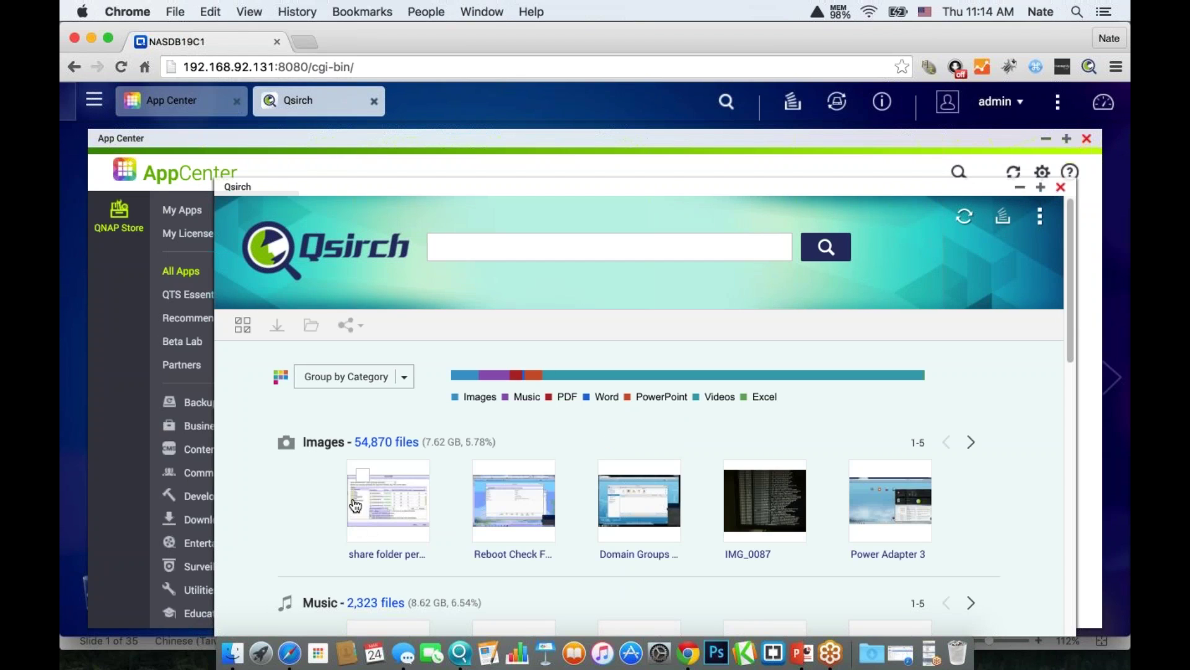
{"action": "left_click_drag", "start_coordinate": [571, 189], "coordinate": [560, 125]}
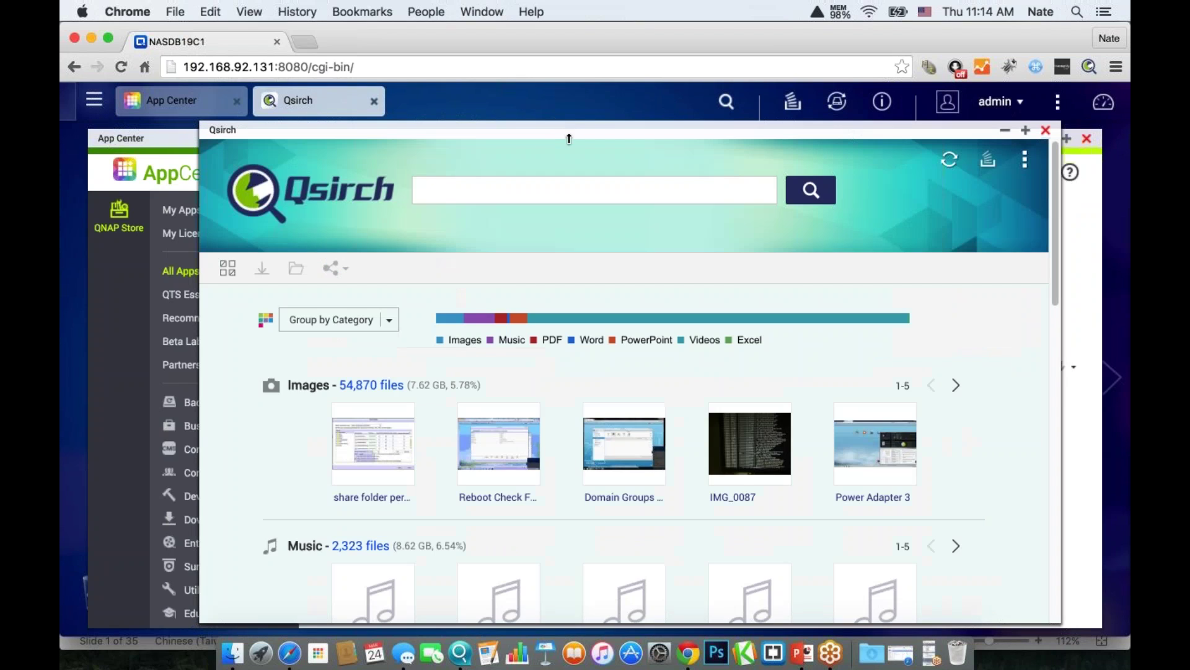
Review Qsirch's excluded locations, folder chooser and privacy settings, then exit the settings without adding any folder
{"action": "left_click", "coordinate": [1026, 163]}
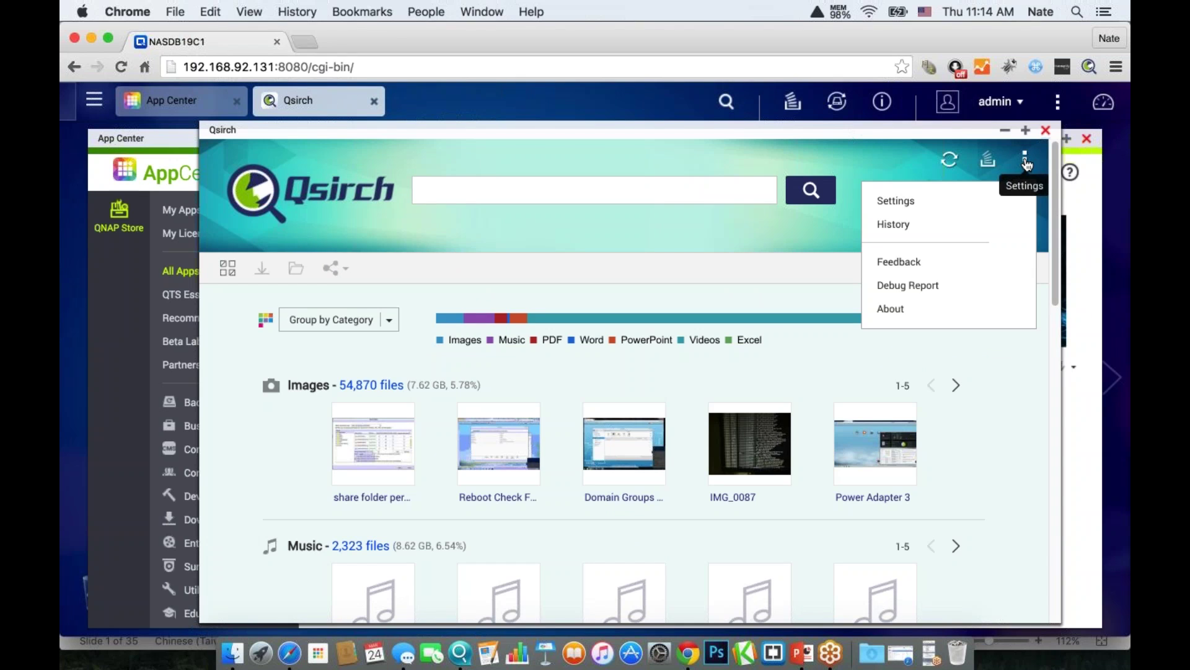
{"action": "left_click", "coordinate": [949, 203]}
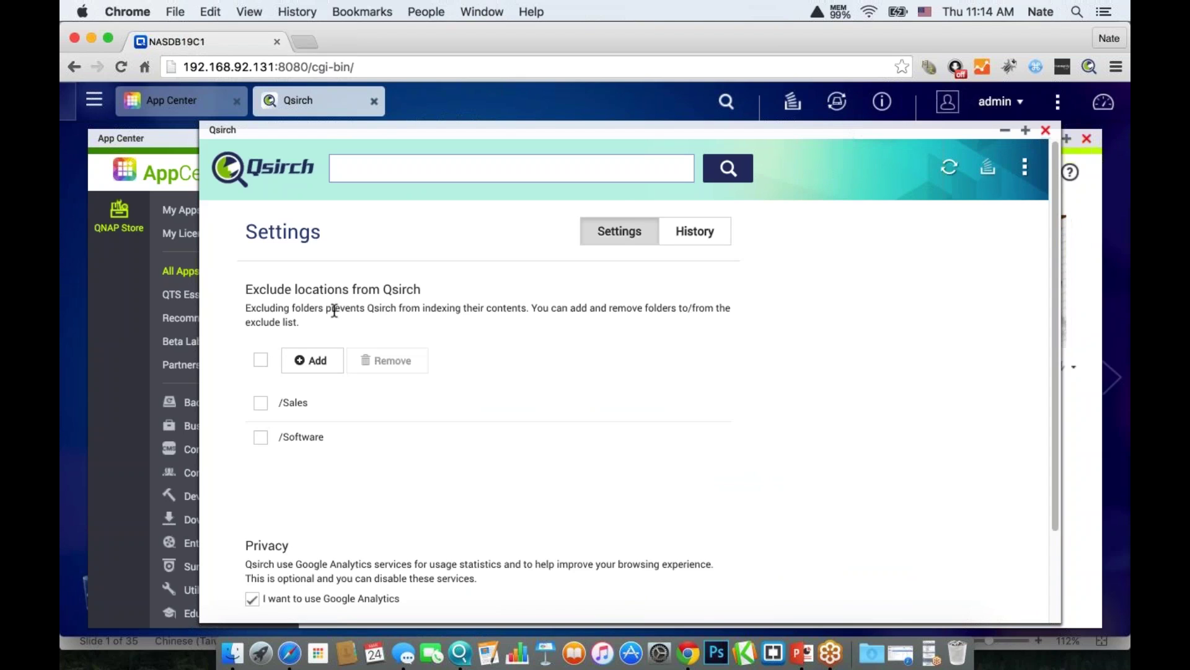
{"action": "left_click", "coordinate": [310, 361]}
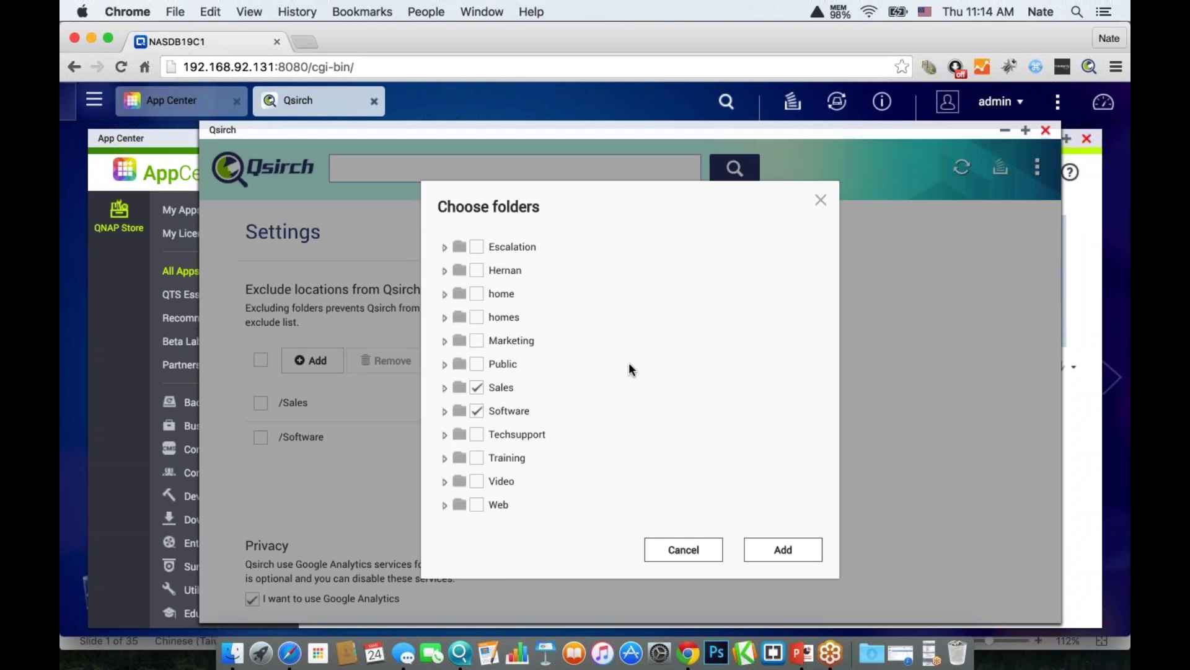
{"action": "left_click", "coordinate": [683, 549]}
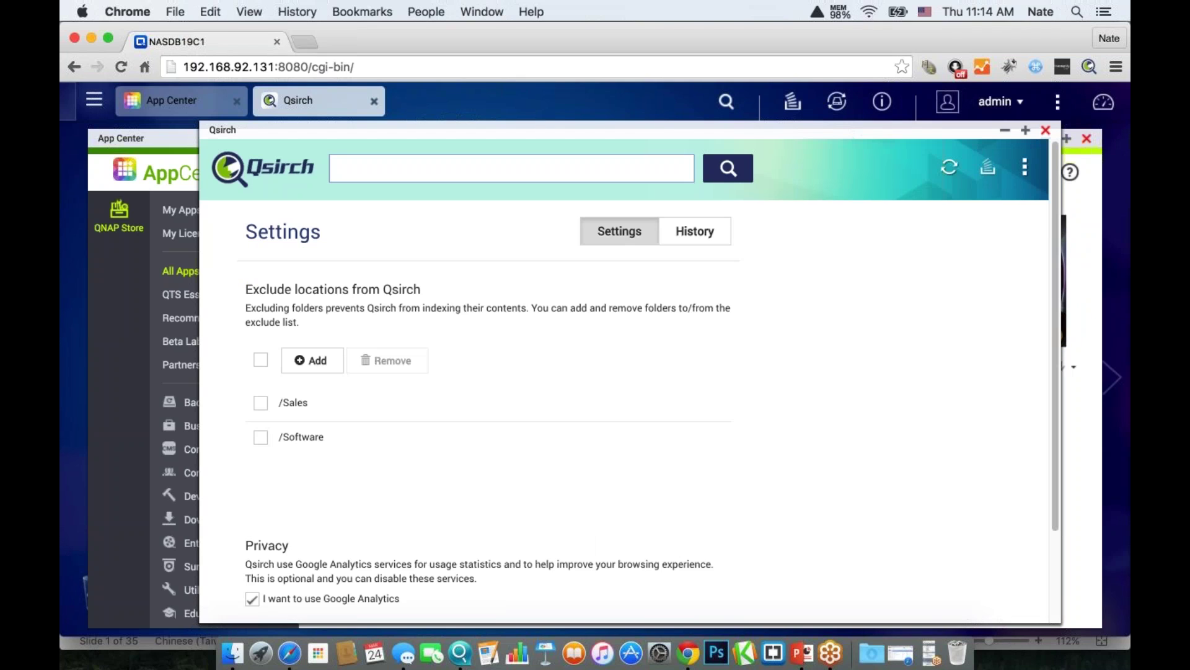
{"action": "scroll", "coordinate": [342, 561], "scroll_direction": "down", "scroll_amount": 3}
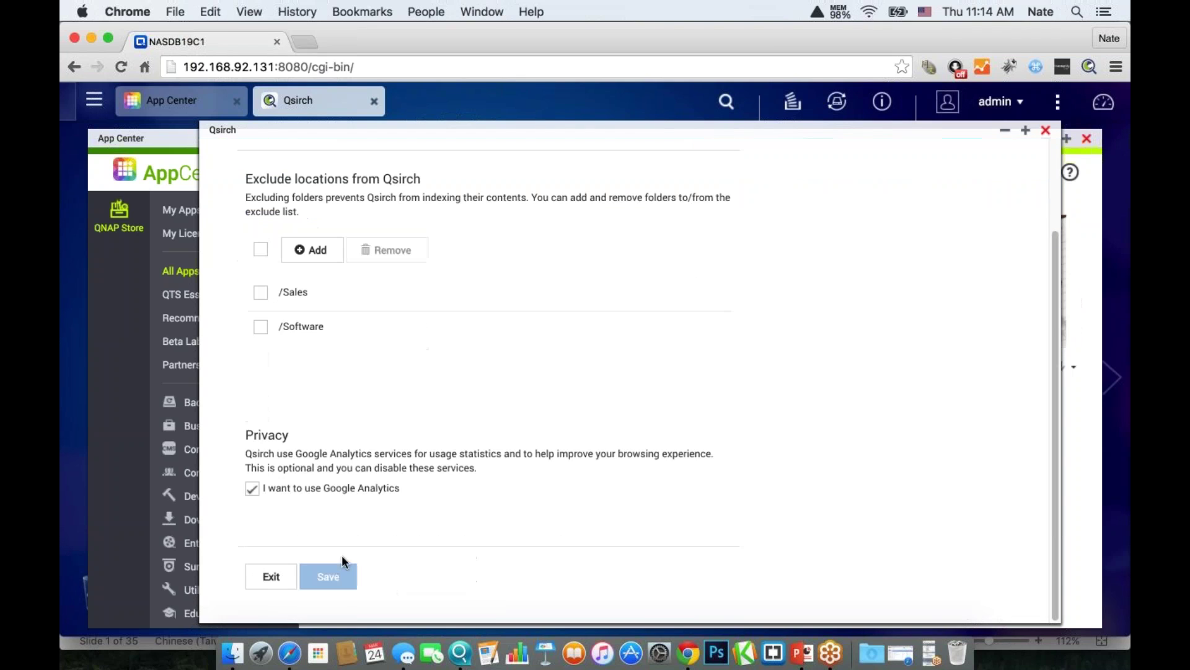
{"action": "left_click", "coordinate": [267, 577]}
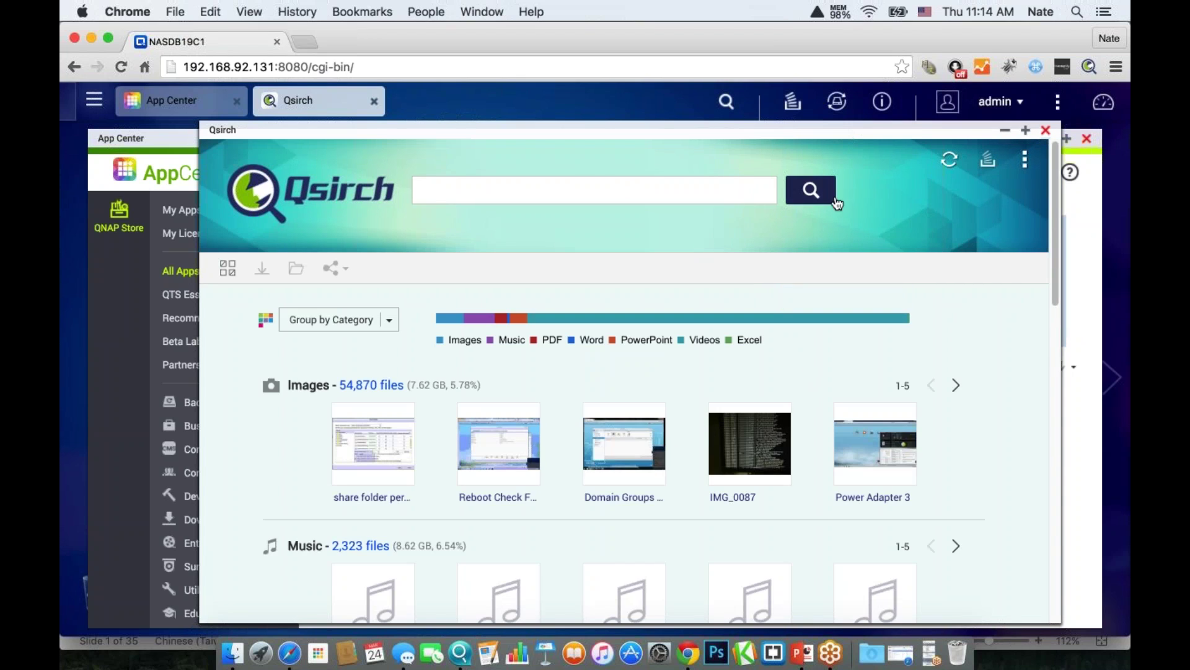
Check Qsirch's file indexing status and bring up the file categories available for searching
{"action": "left_click", "coordinate": [989, 161]}
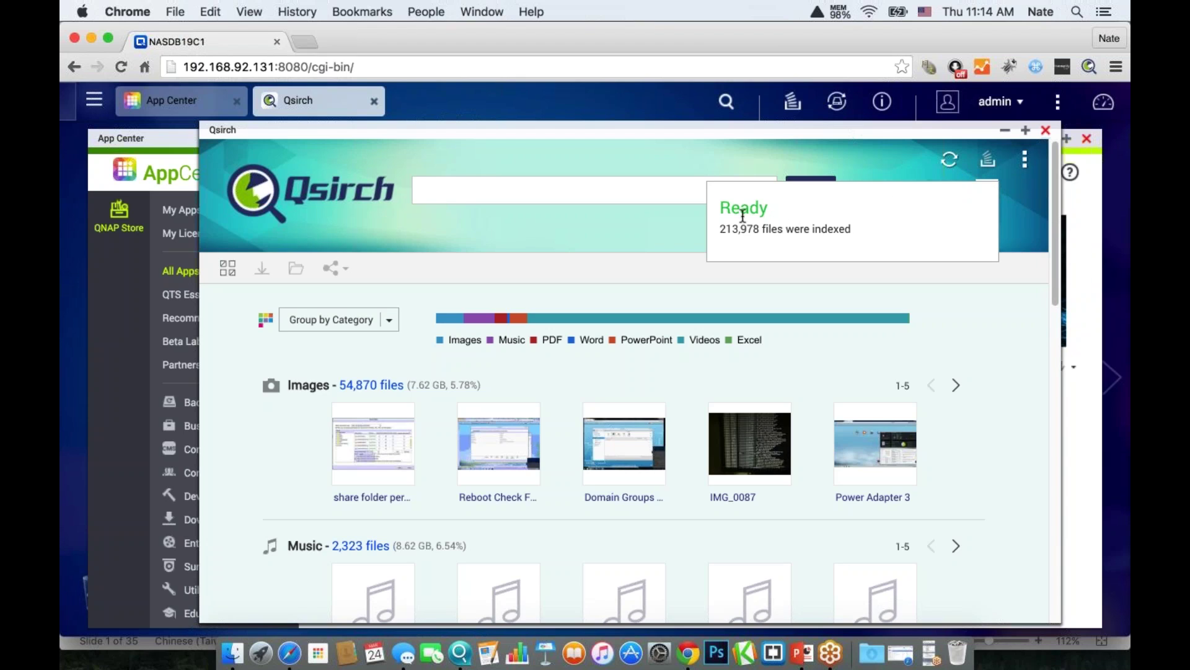
{"action": "left_click", "coordinate": [641, 195]}
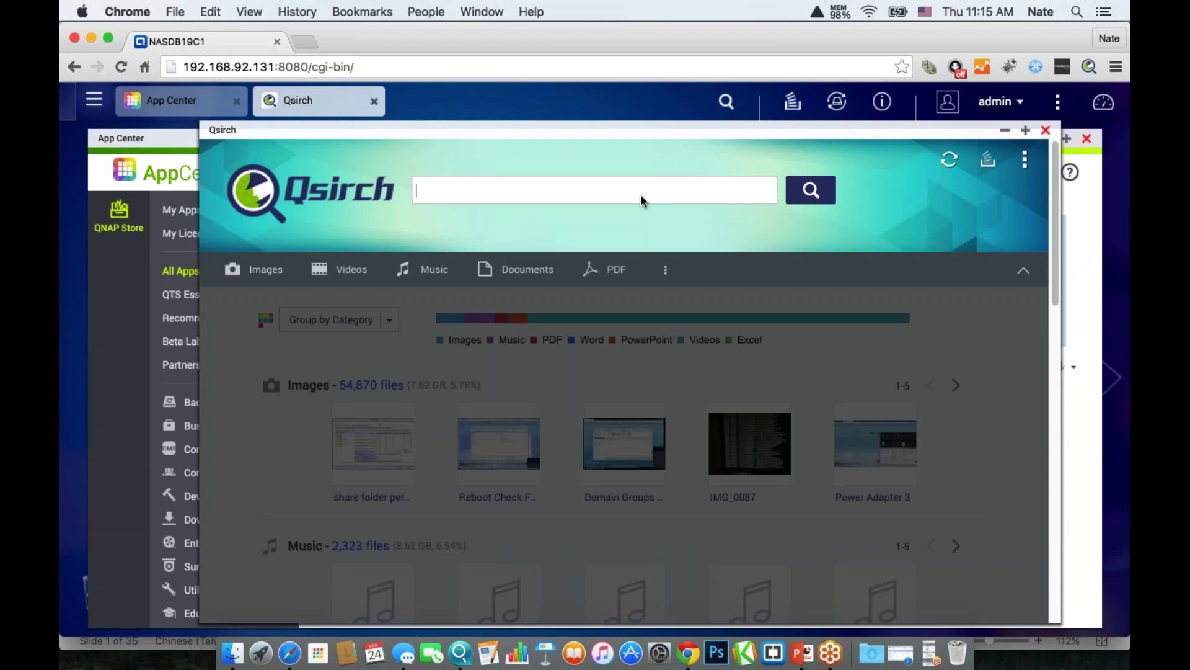
{"action": "left_click", "coordinate": [989, 166]}
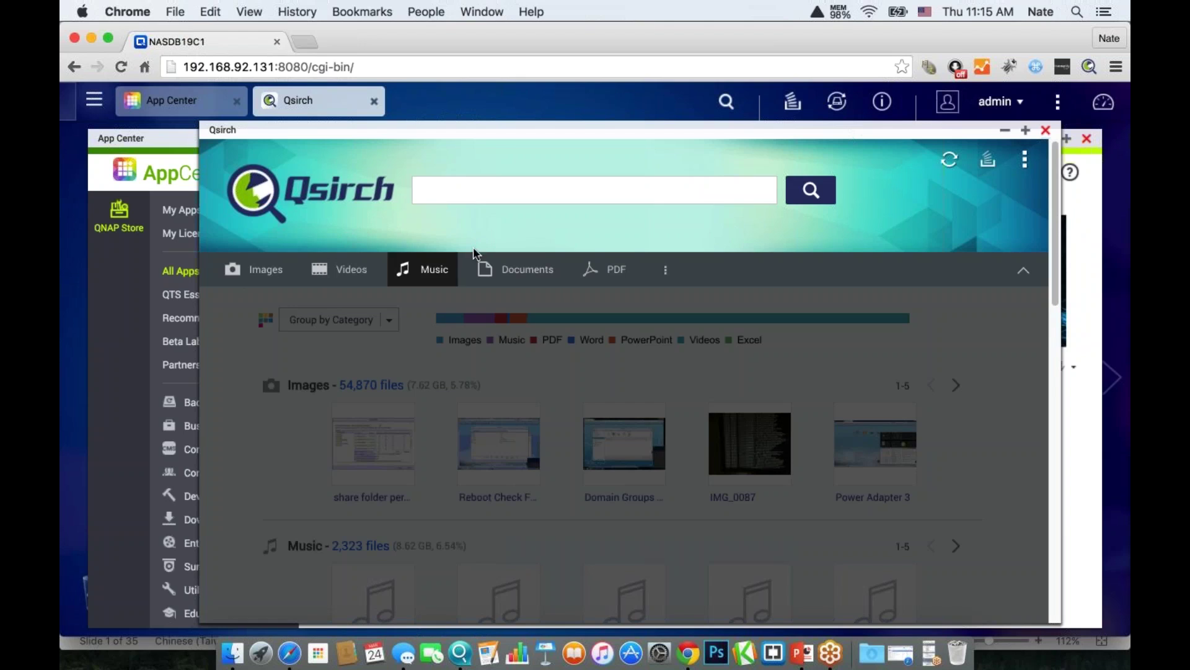
Narrow the search to Images modified this month, examining the result count before and after the date filter
{"action": "left_click", "coordinate": [254, 273]}
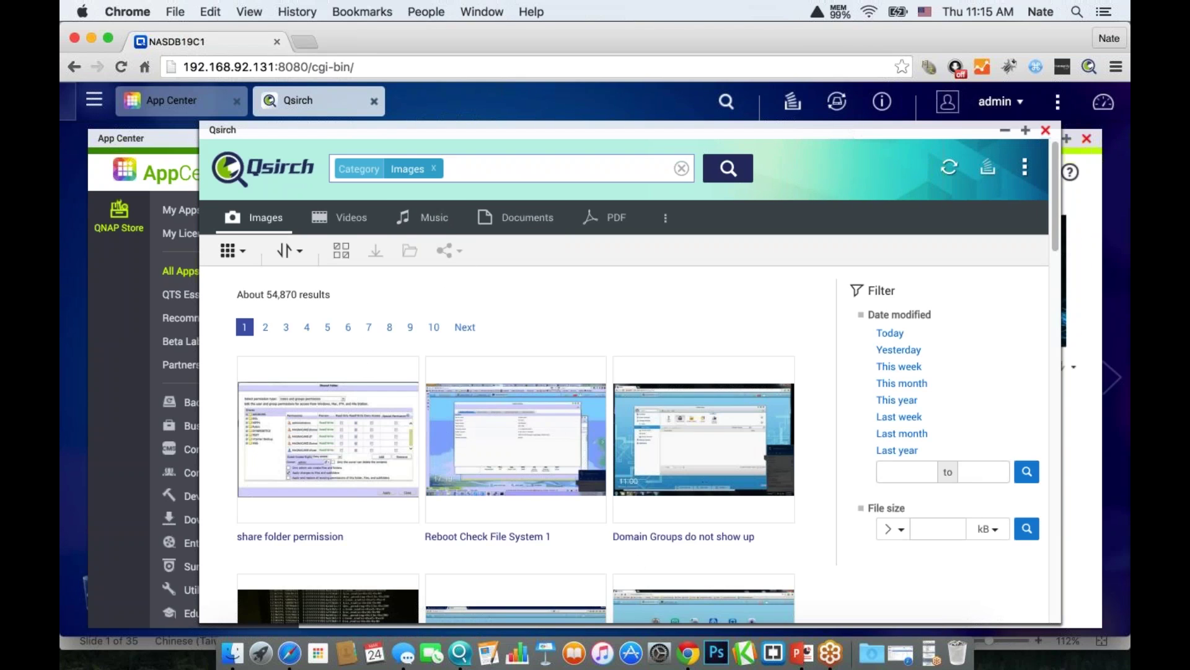
{"action": "left_click_drag", "start_coordinate": [267, 298], "coordinate": [289, 298]}
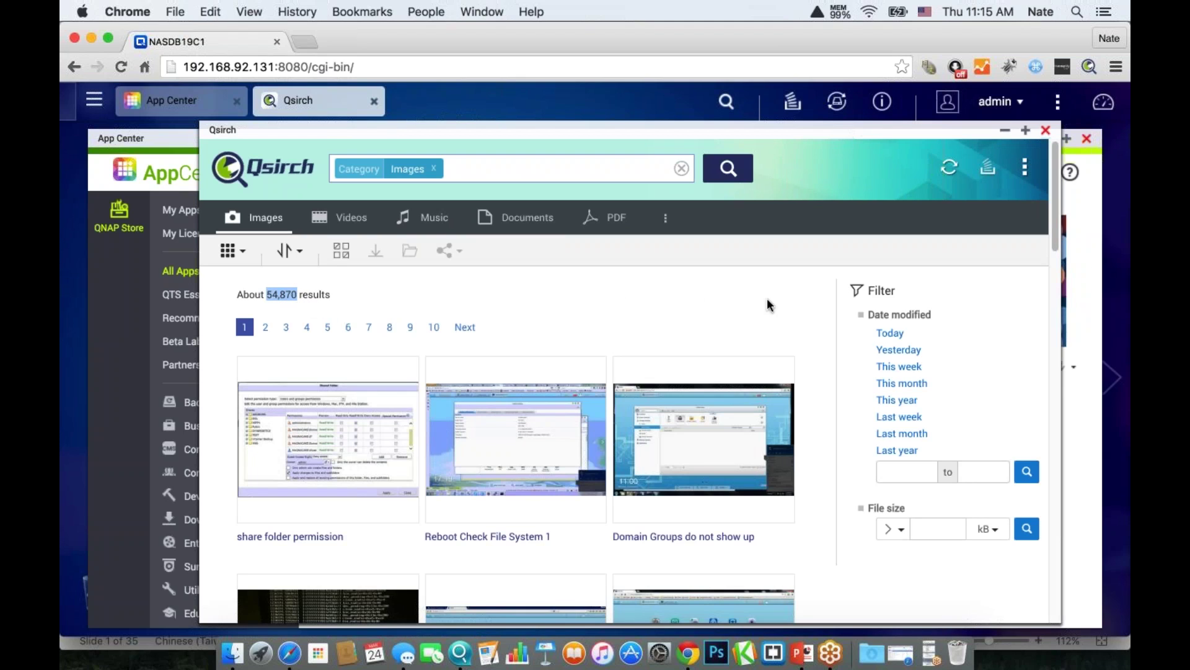
{"action": "left_click", "coordinate": [904, 388]}
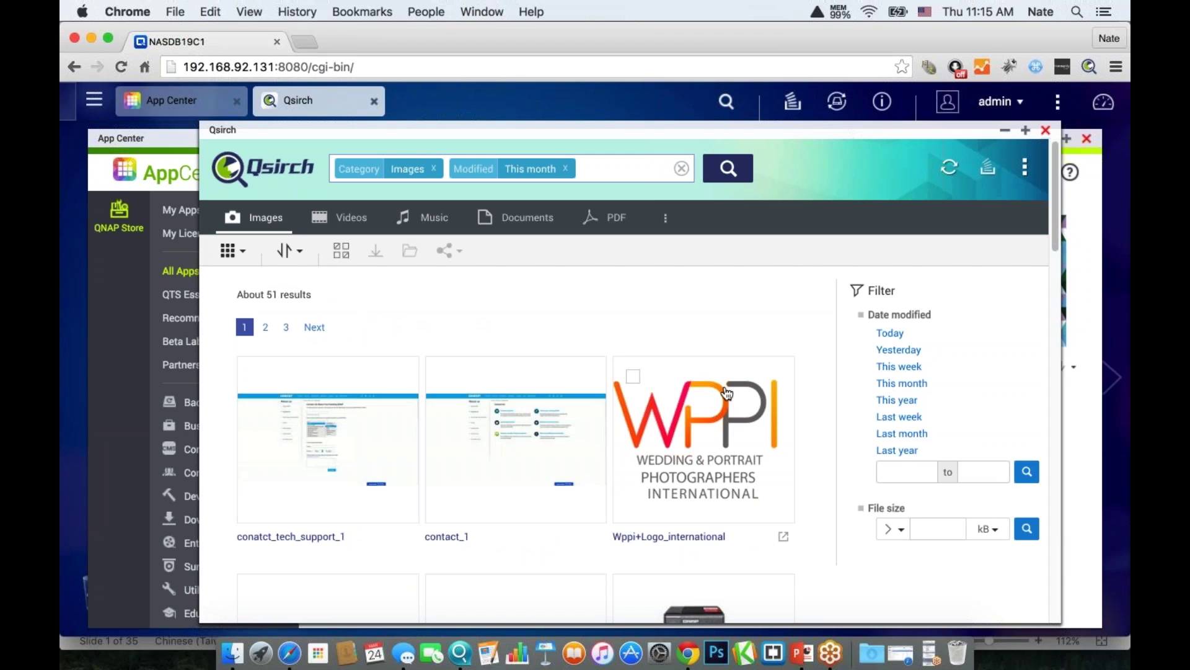
{"action": "double_click", "coordinate": [271, 293]}
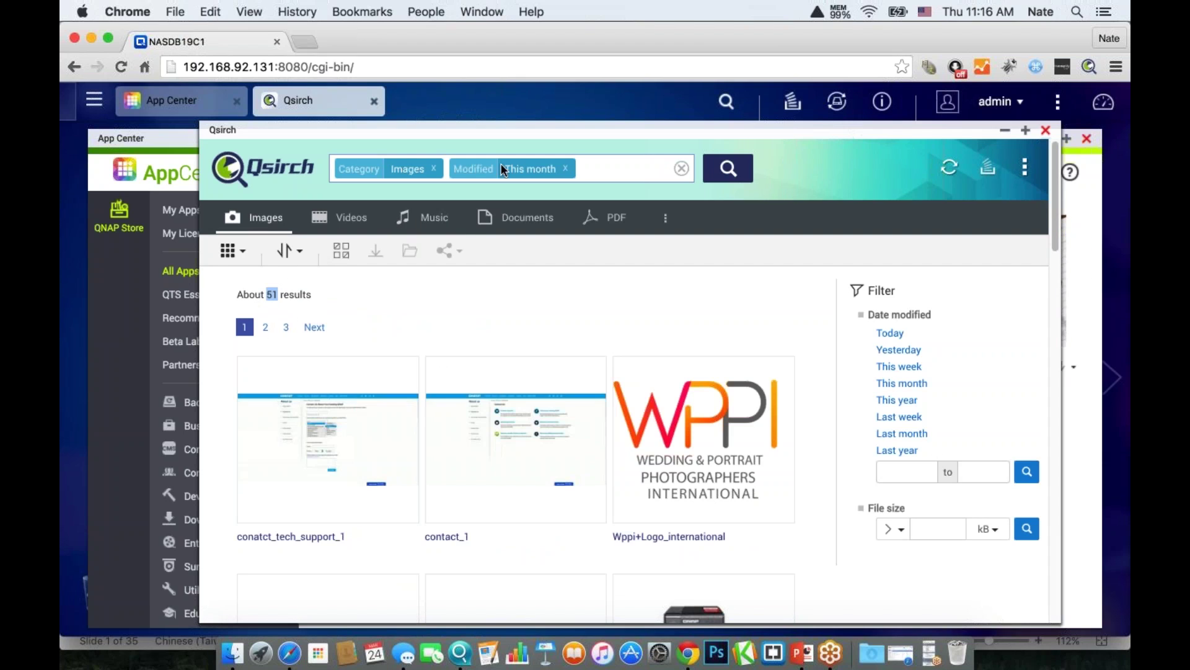
Remove the This month filter and search the Images category for "snapshot"
{"action": "left_click", "coordinate": [565, 169]}
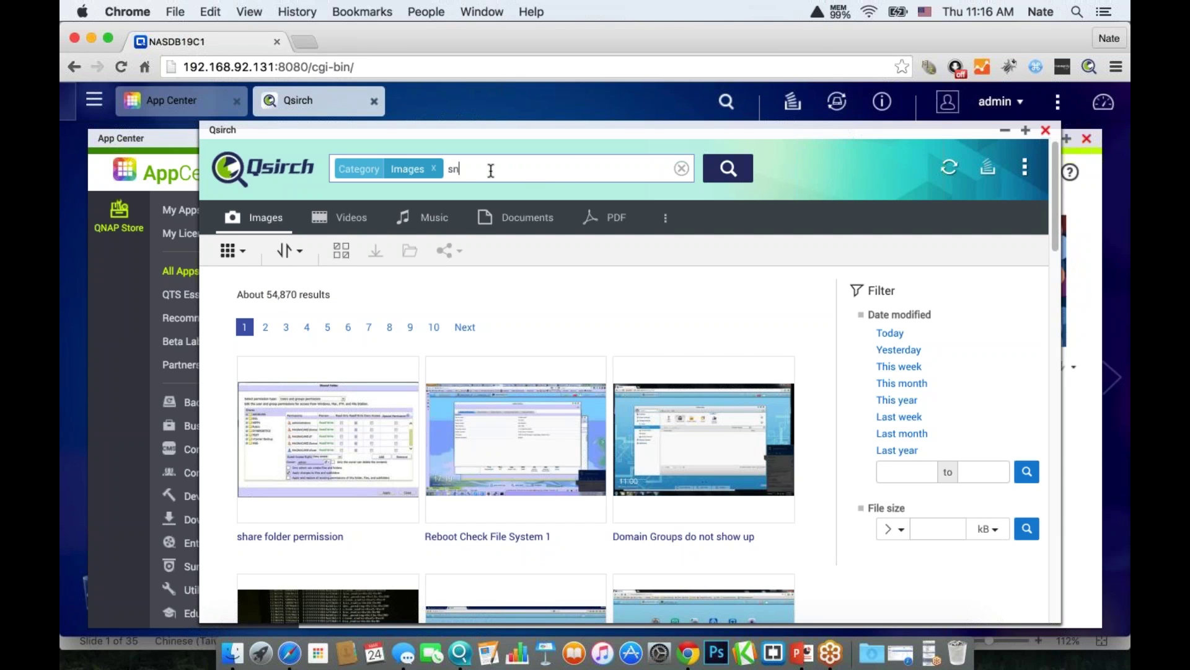
{"action": "type", "text": "shot"}
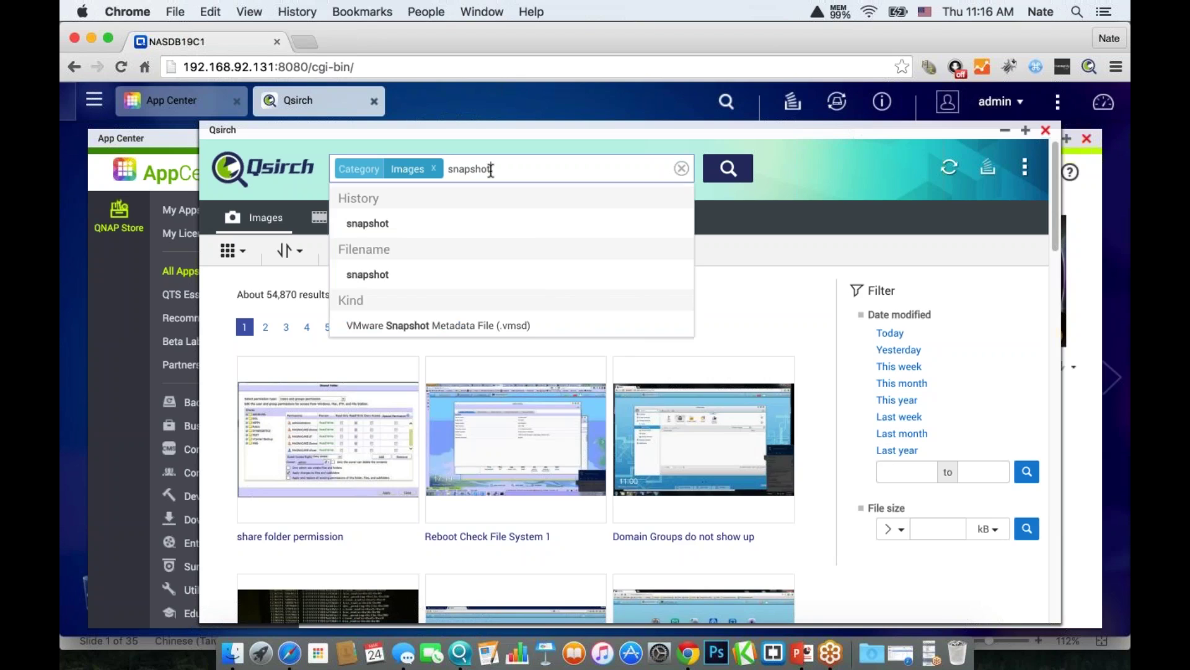
{"action": "key", "text": "Return"}
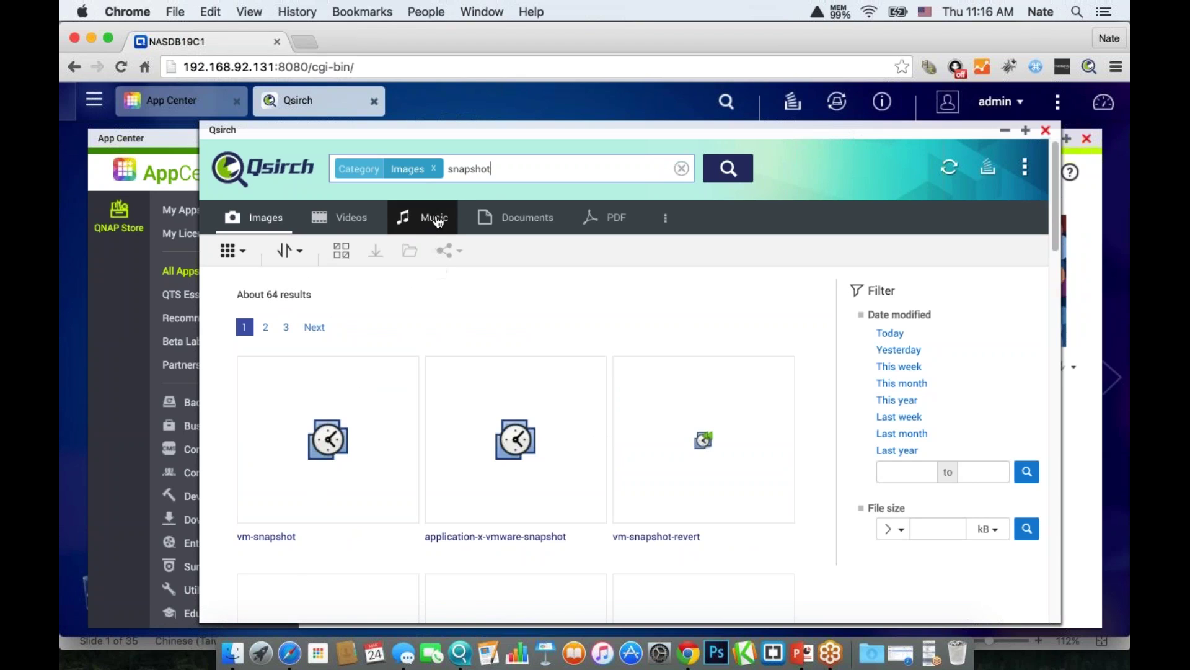
Compare the snapshot search across the Videos, Music, Documents and PDF categories, and check which additional Office file types are offered
{"action": "left_click", "coordinate": [352, 229]}
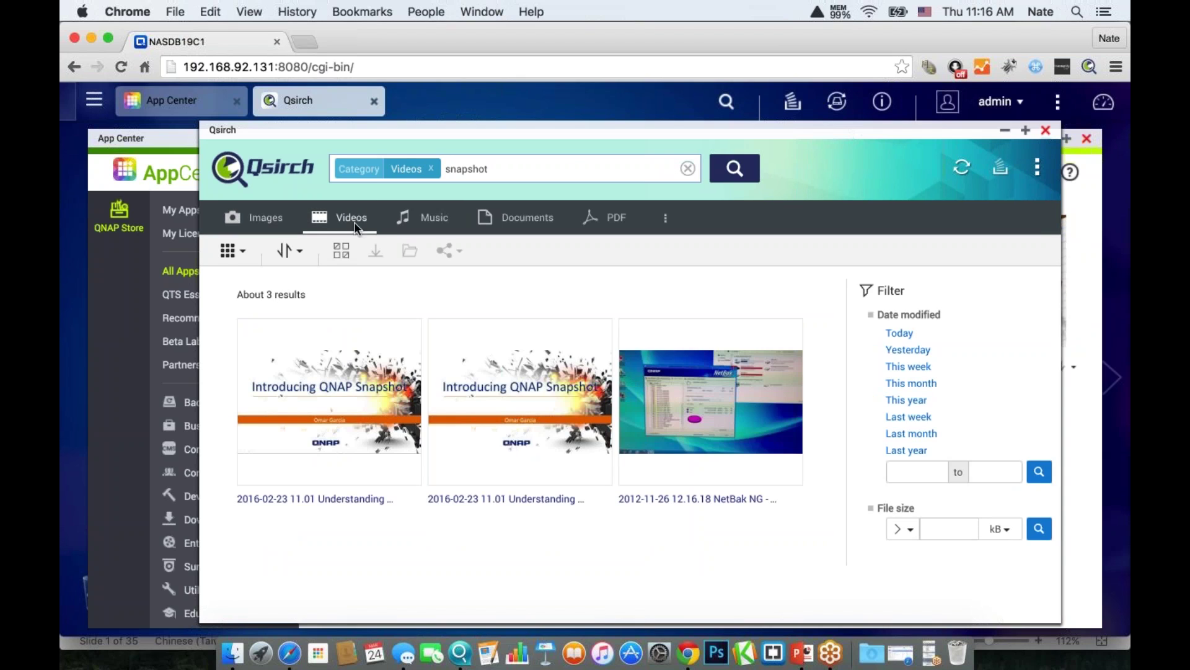
{"action": "left_click", "coordinate": [422, 223]}
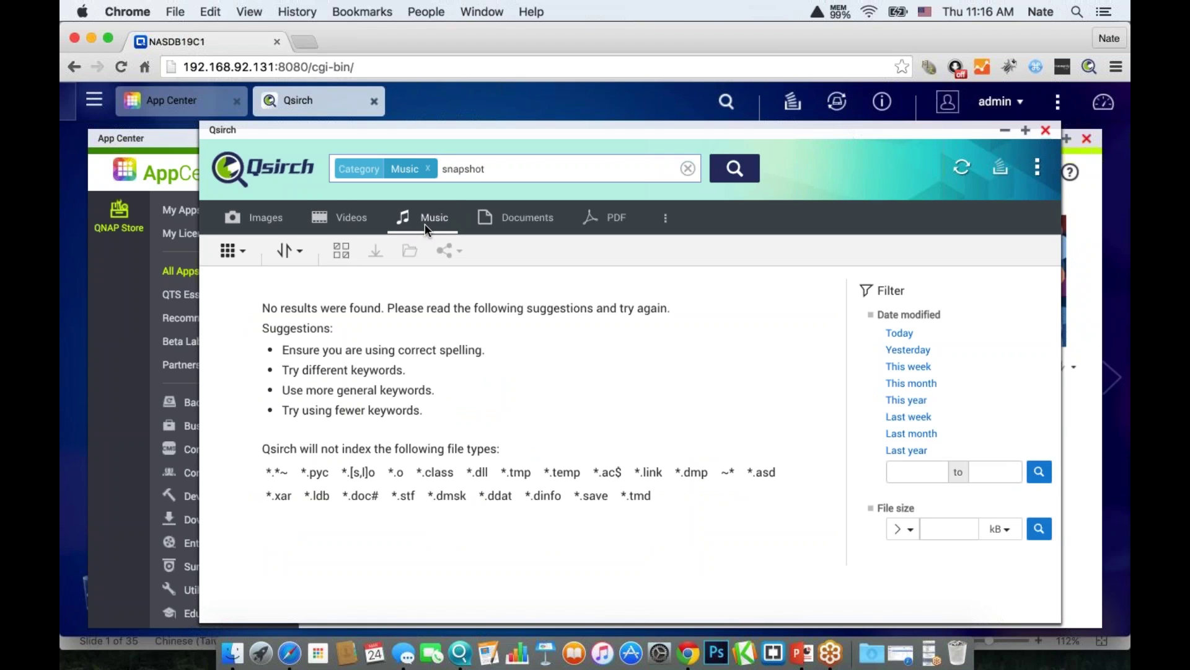
{"action": "left_click", "coordinate": [509, 218]}
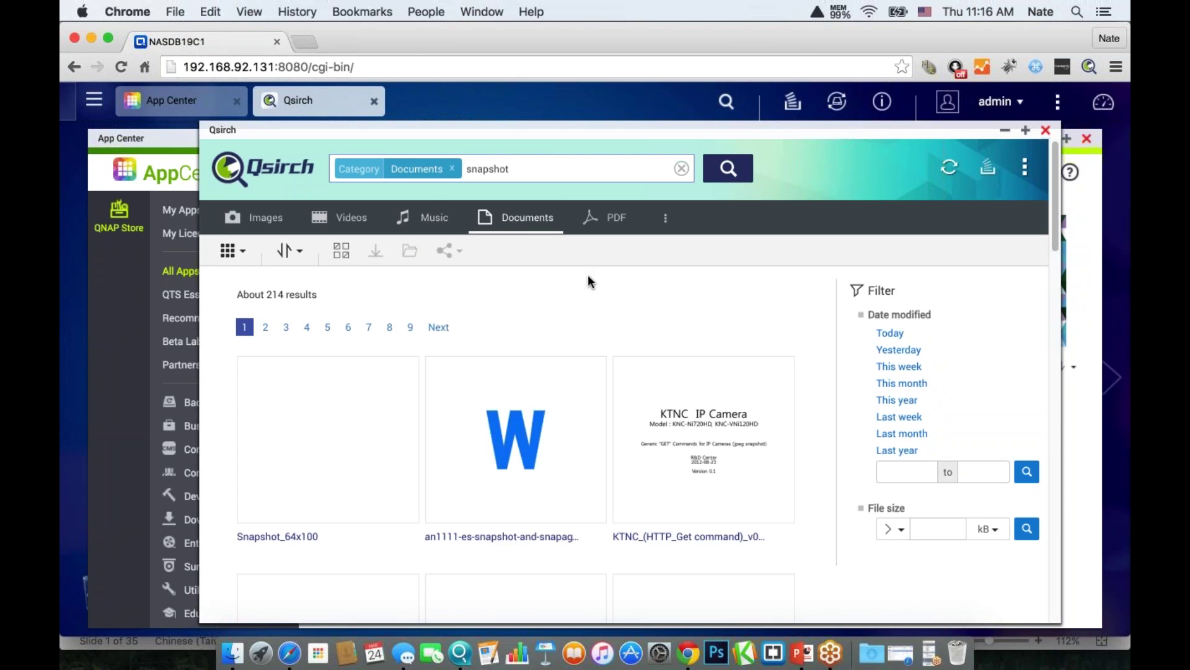
{"action": "left_click", "coordinate": [605, 217]}
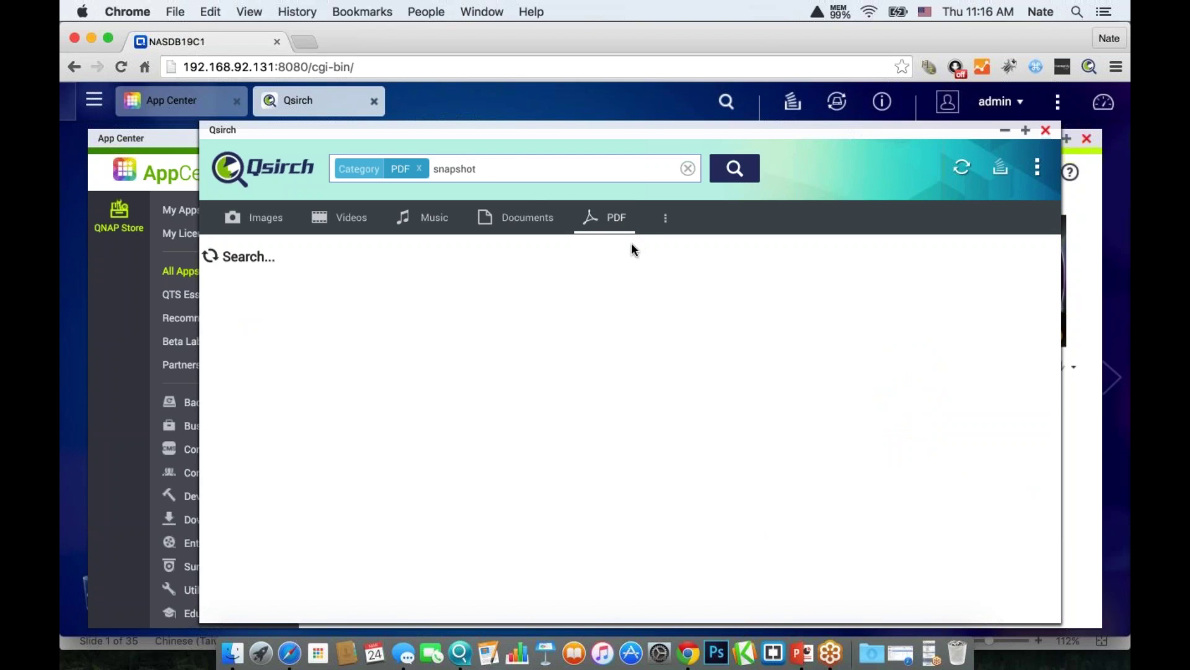
{"action": "left_click", "coordinate": [666, 217]}
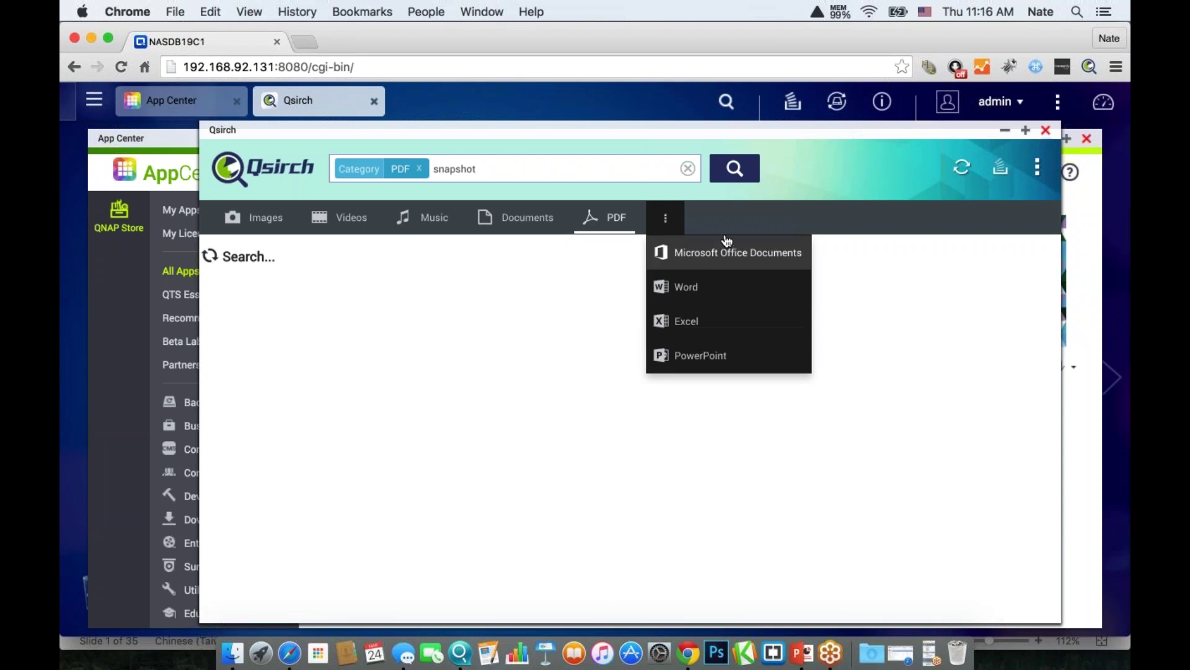
{"action": "left_click", "coordinate": [736, 215]}
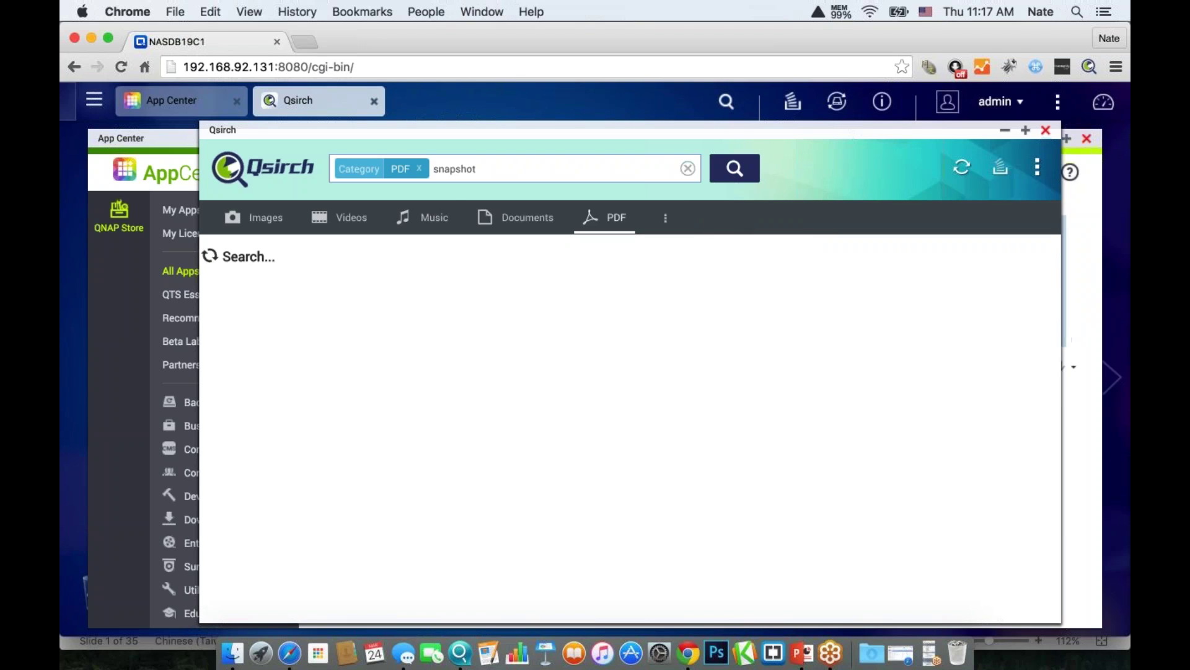
Remove the PDF category filter, then preview the Snapshot_64x100 PDF down to its end and close the preview
{"action": "left_click", "coordinate": [419, 168]}
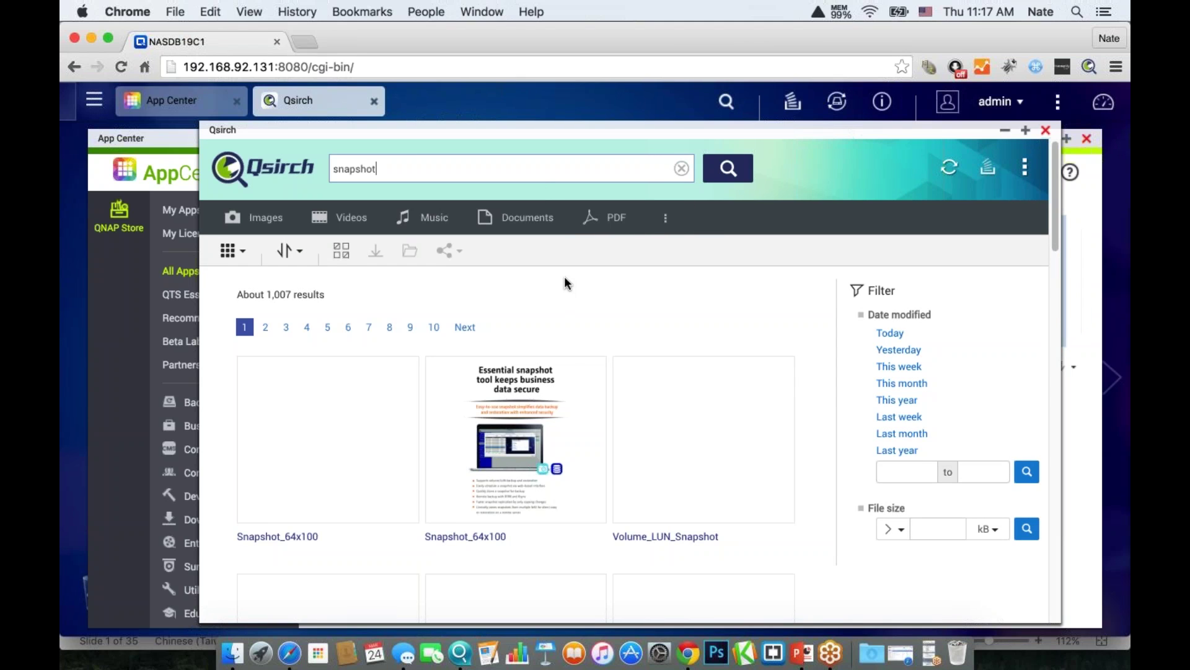
{"action": "mouse_move", "coordinate": [523, 434]}
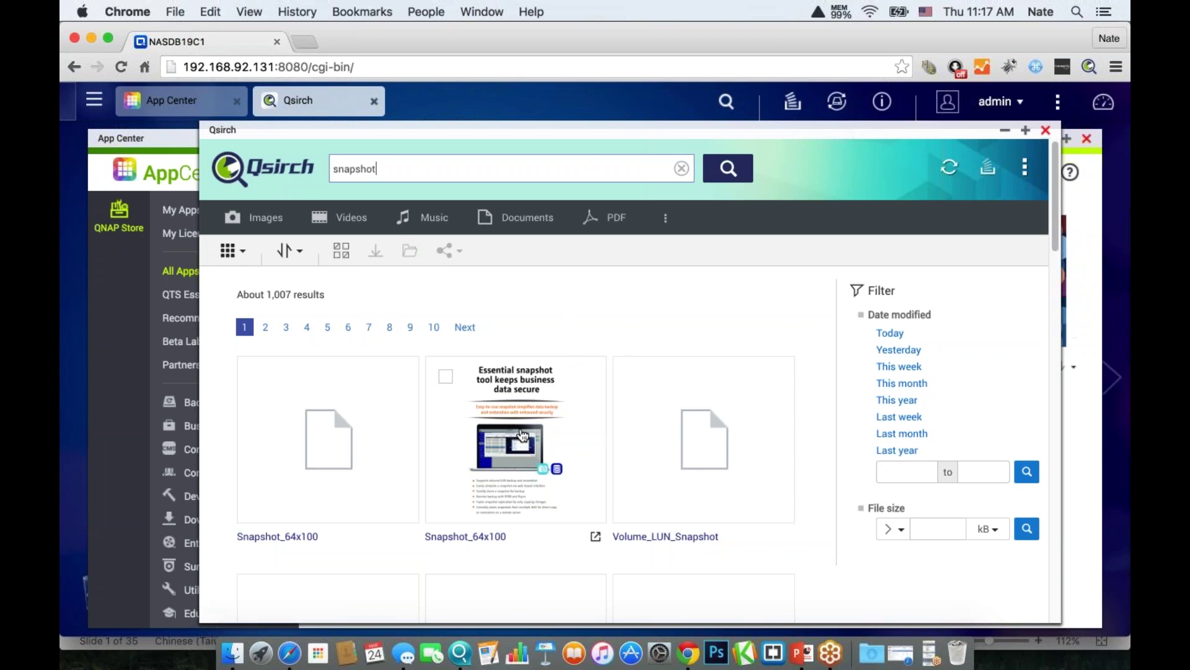
{"action": "left_click", "coordinate": [503, 397]}
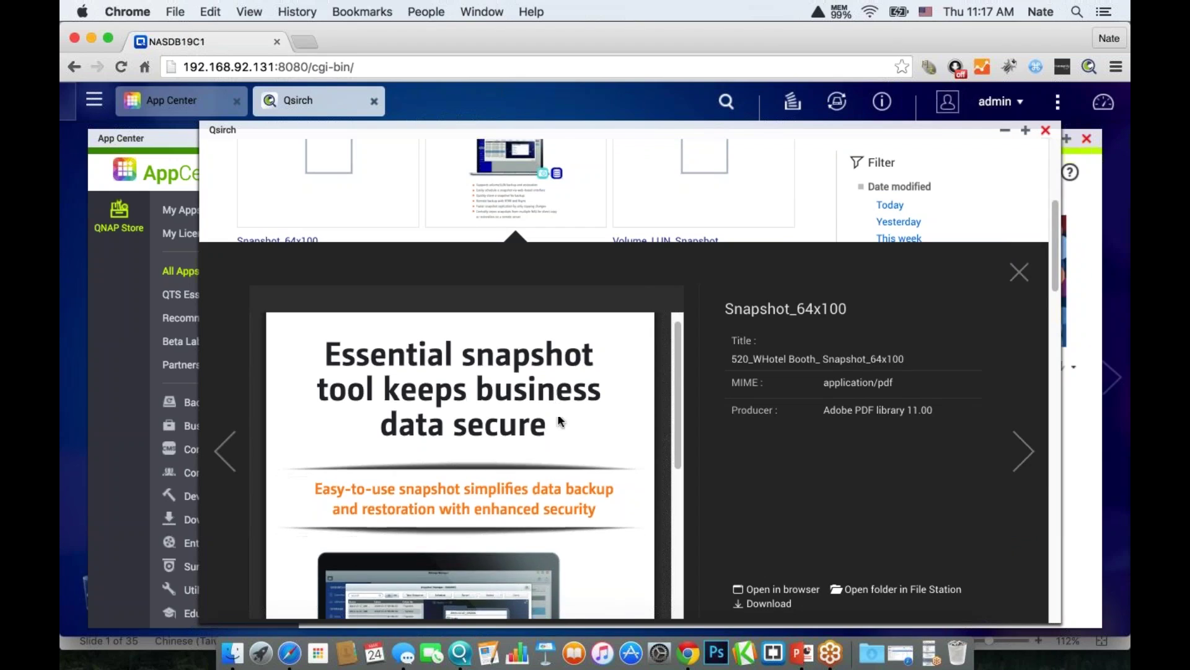
{"action": "scroll", "coordinate": [560, 421], "scroll_direction": "down", "scroll_amount": 5}
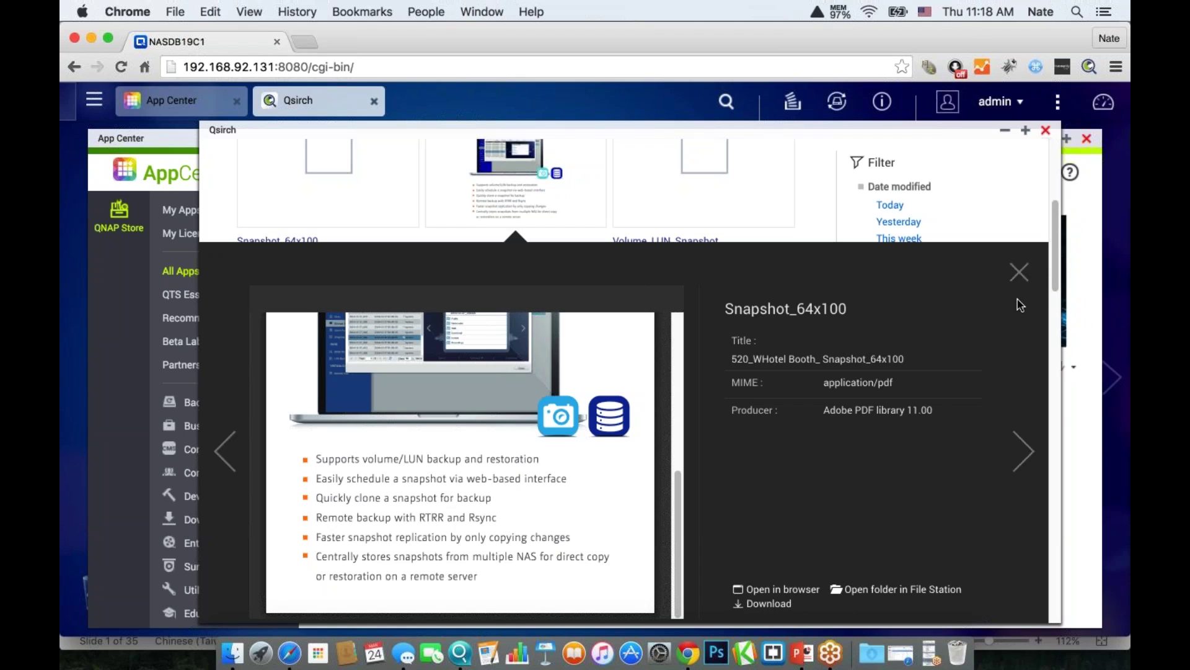
{"action": "left_click", "coordinate": [1021, 279]}
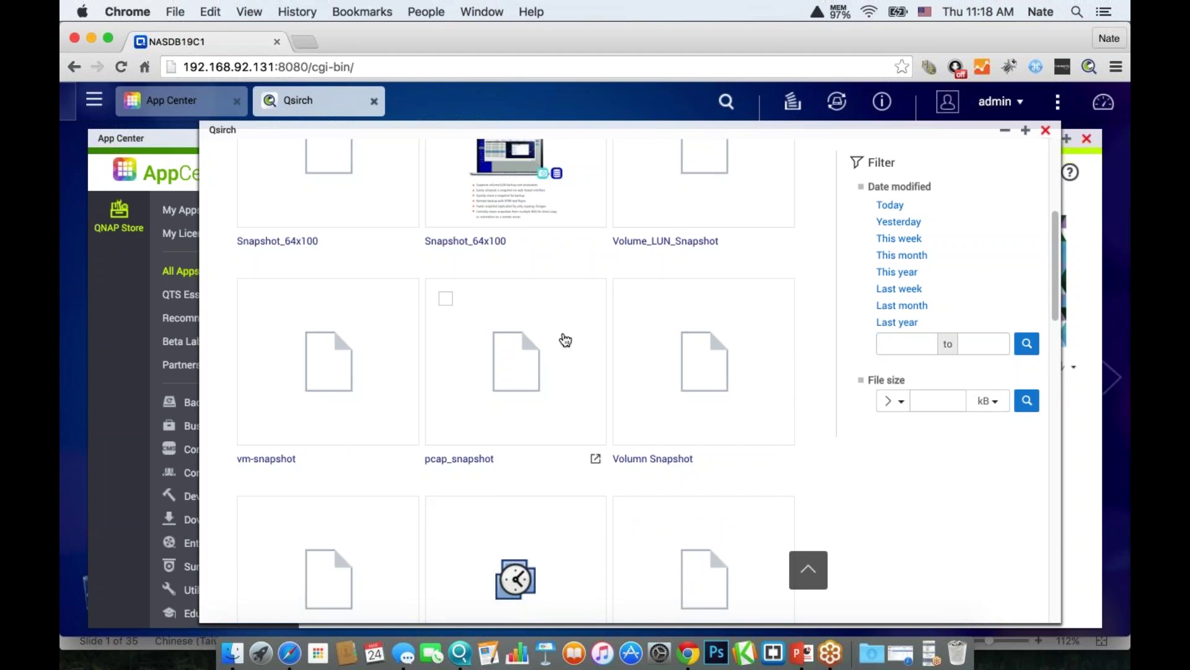
Select the Snapshot_64x100 PDF with the laptop thumbnail in the search results
{"action": "scroll", "coordinate": [558, 338], "scroll_direction": "up", "scroll_amount": 5}
{"action": "scroll", "coordinate": [531, 329], "scroll_direction": "up", "scroll_amount": 2}
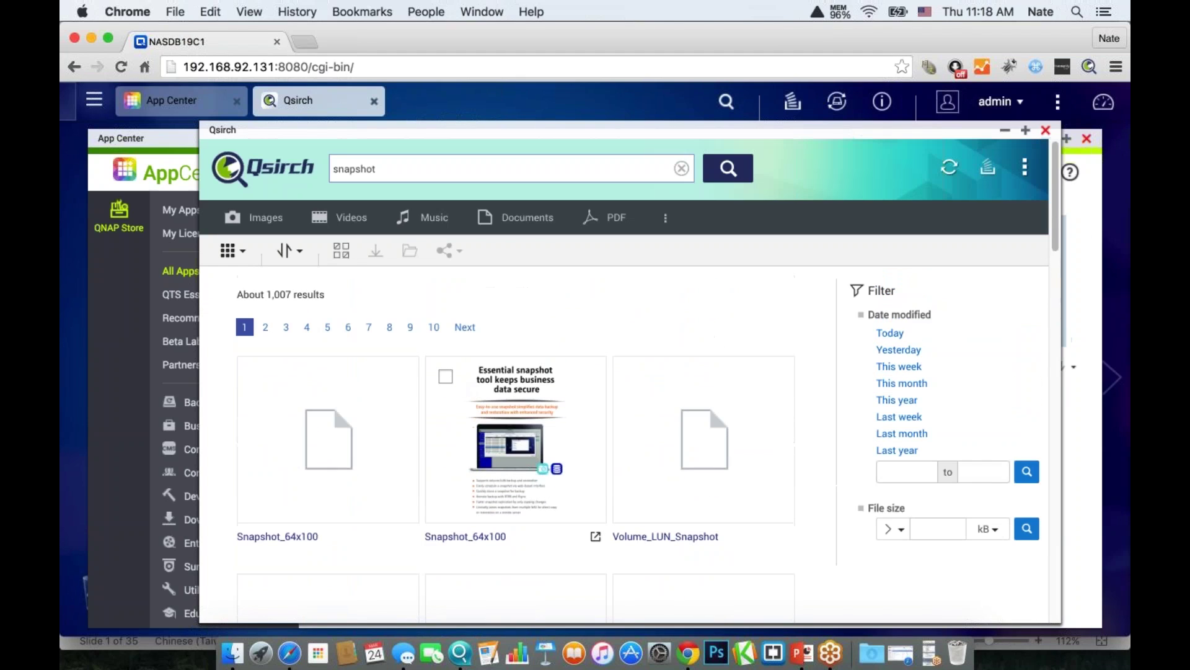
{"action": "left_click", "coordinate": [445, 376]}
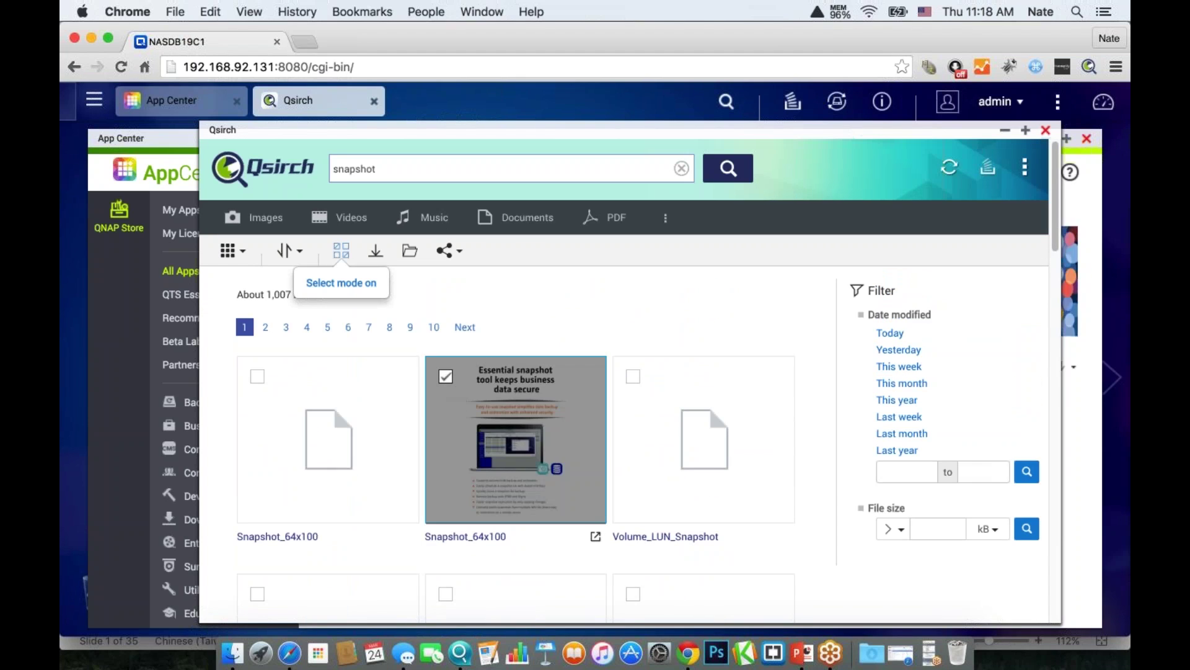
Check the sharing options for the selected PDF, then switch the search results to list view
{"action": "left_click", "coordinate": [455, 256]}
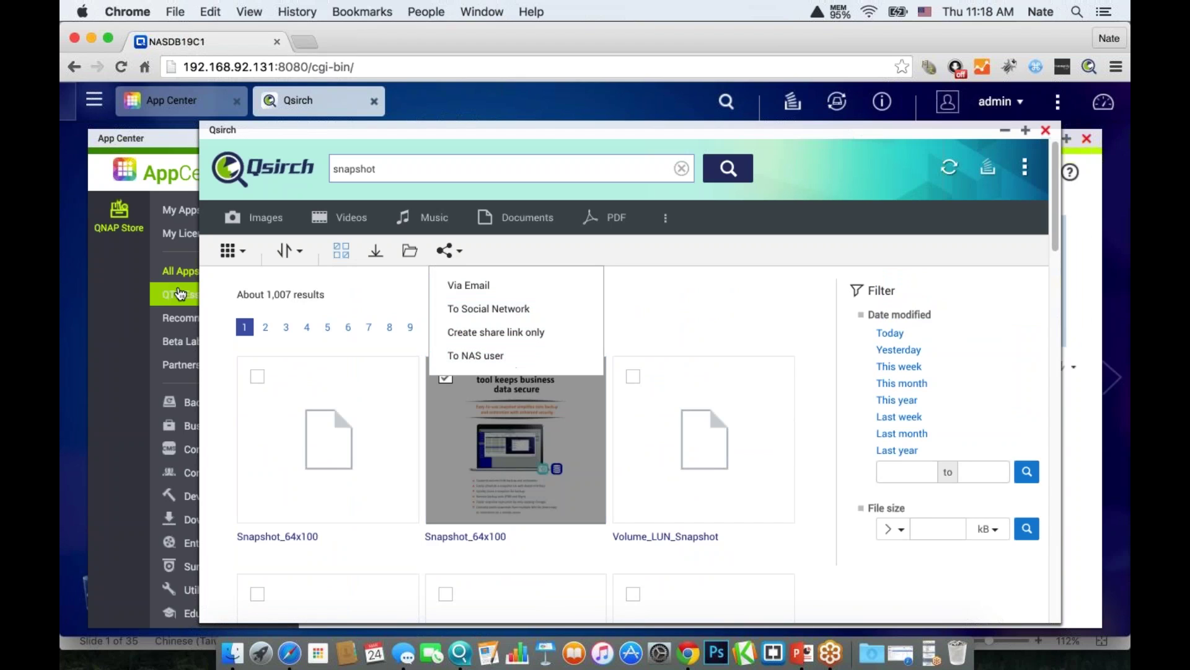
{"action": "left_click", "coordinate": [225, 271]}
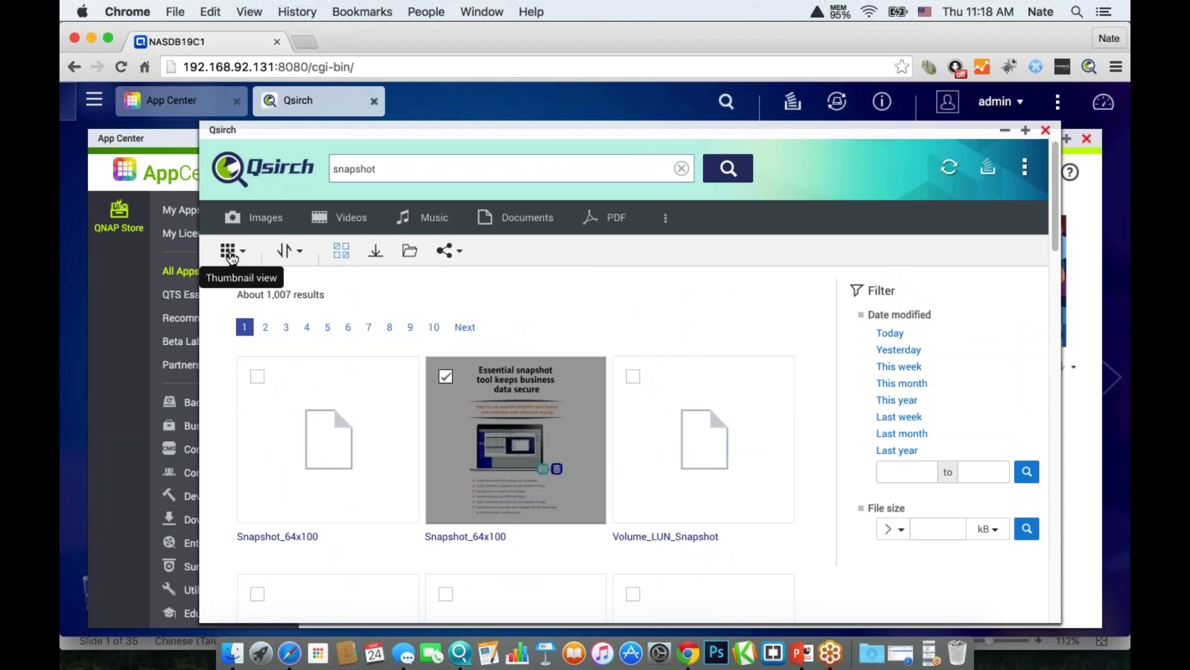
{"action": "left_click", "coordinate": [231, 256]}
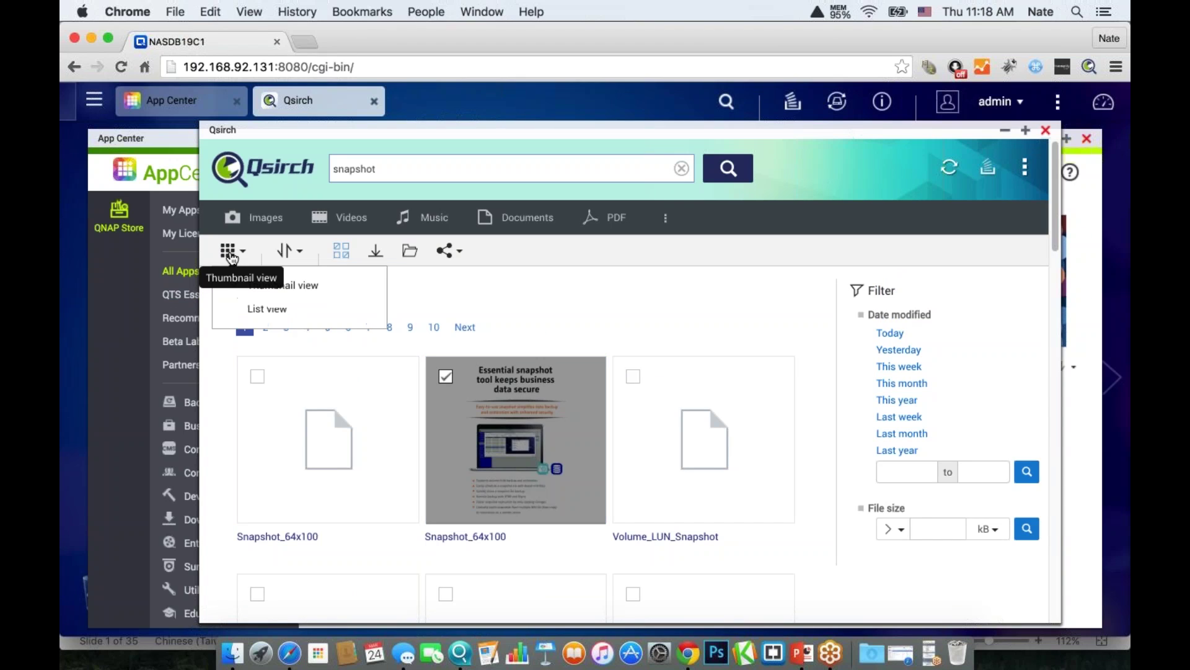
{"action": "left_click", "coordinate": [297, 308]}
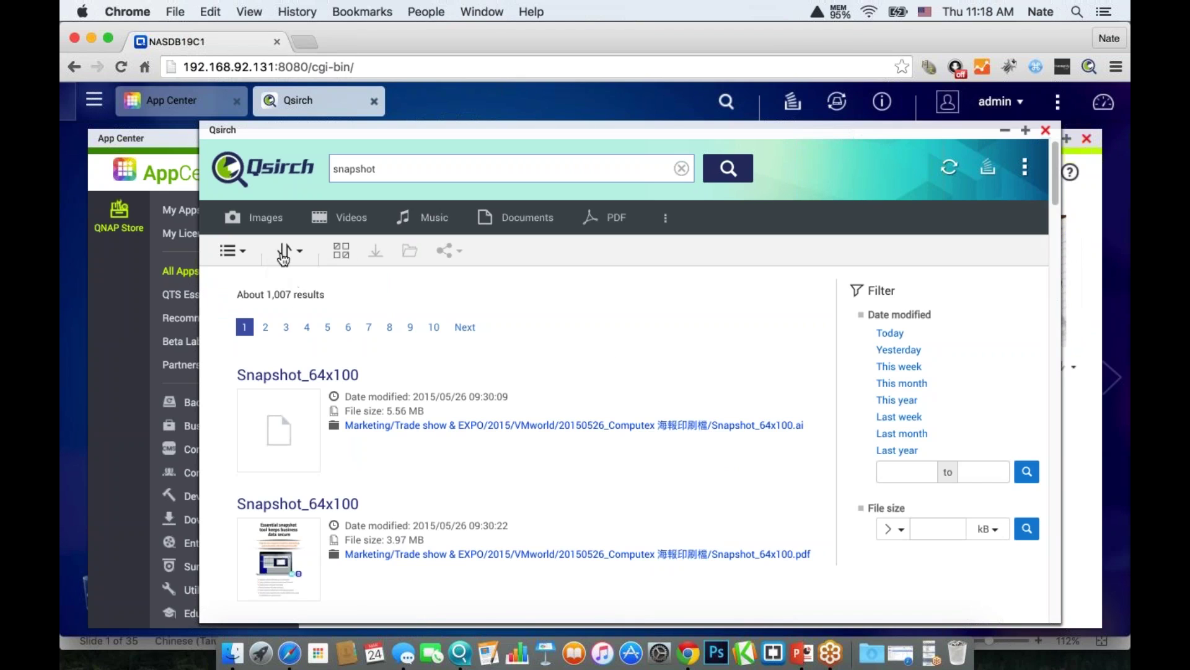
Check the available sort orders, then select the Snapshot_64x100.ai file in the search results
{"action": "left_click", "coordinate": [286, 252]}
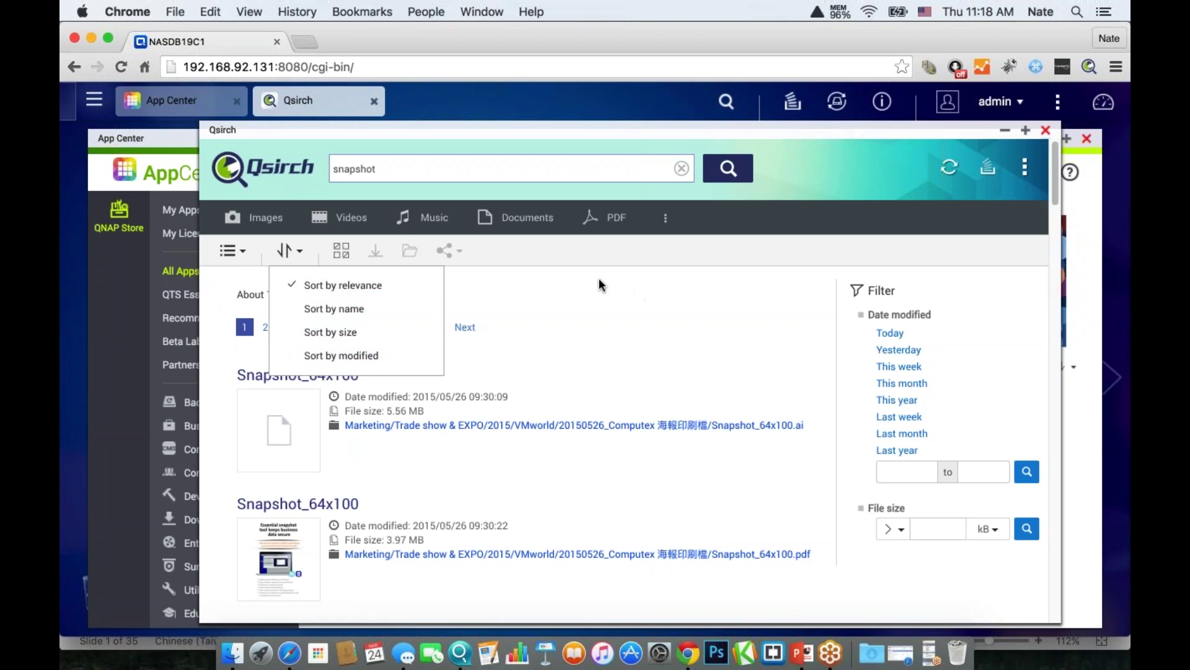
{"action": "left_click", "coordinate": [564, 288]}
{"action": "left_click", "coordinate": [253, 405]}
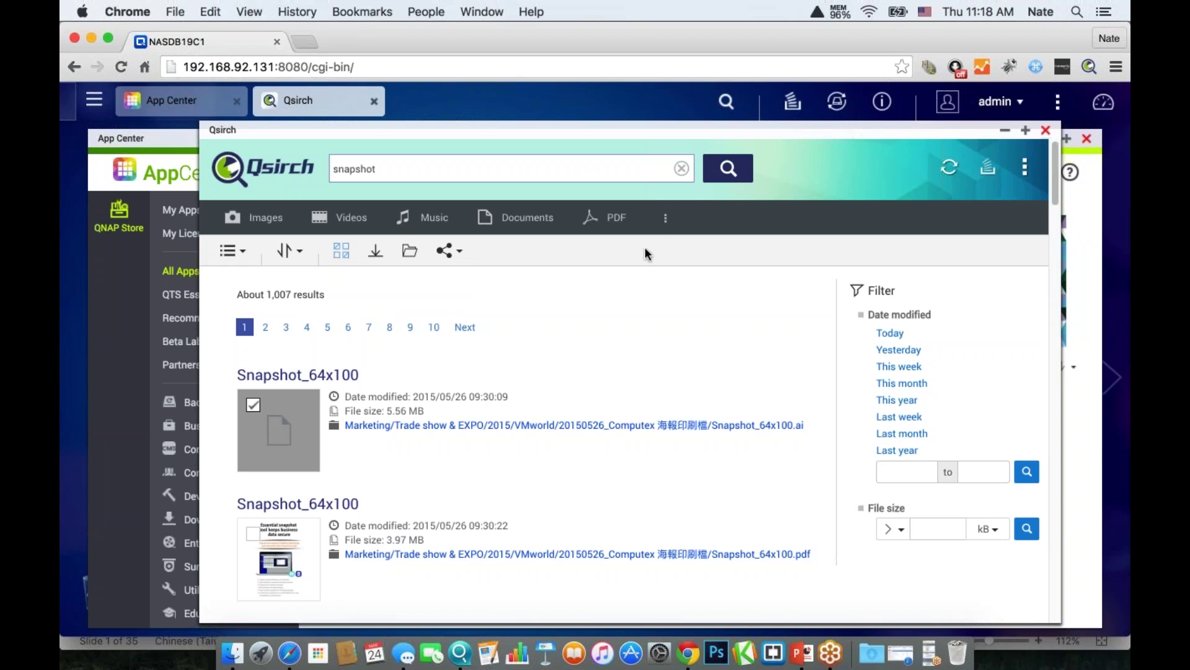
{"action": "scroll", "coordinate": [816, 323], "scroll_direction": "down", "scroll_amount": 10}
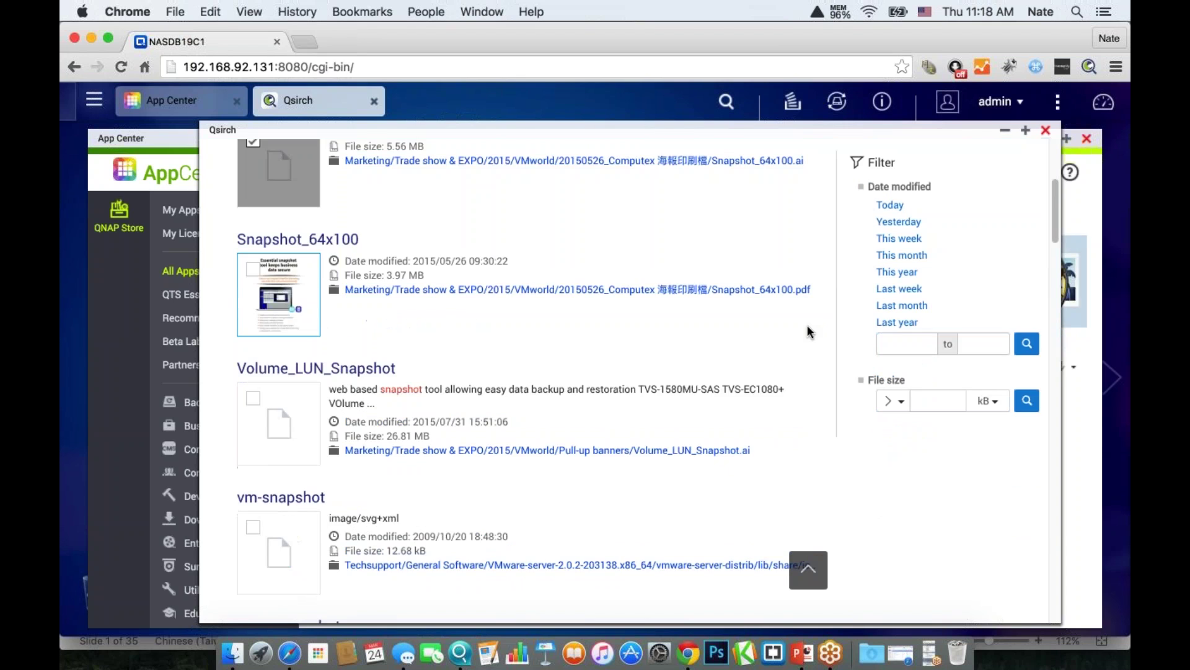
{"action": "scroll", "coordinate": [807, 325], "scroll_direction": "up", "scroll_amount": 10}
{"action": "scroll", "coordinate": [807, 325], "scroll_direction": "up", "scroll_amount": 1}
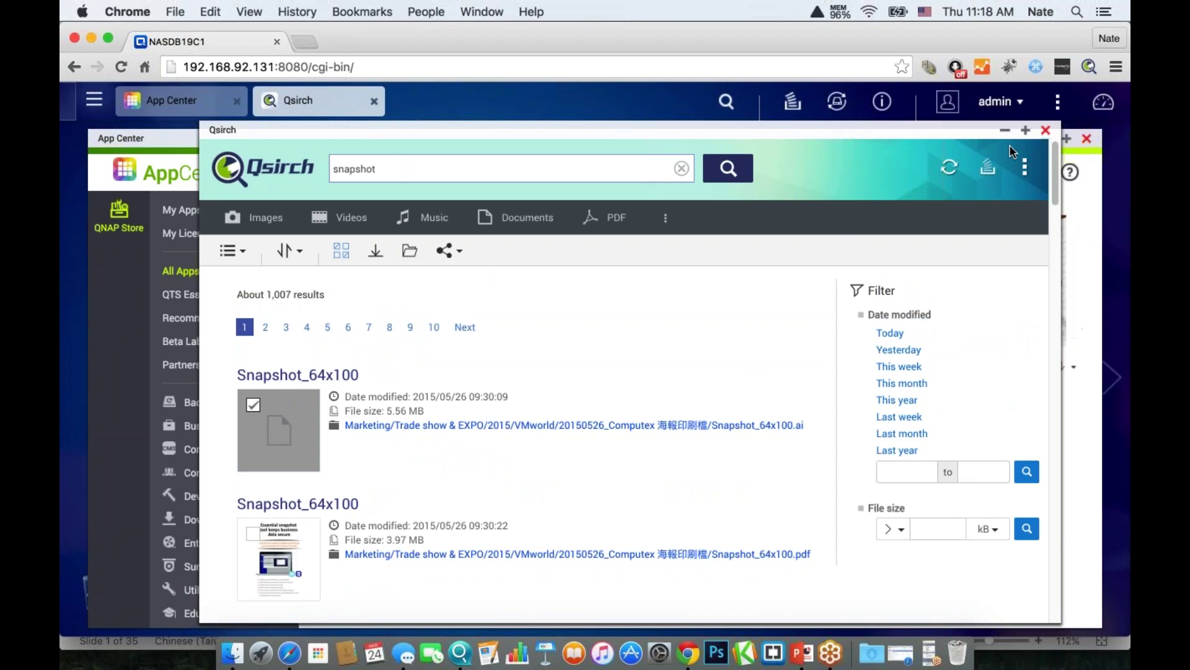
Close Qsirch and open the connection list of the Qsirch Helper browser extension
{"action": "left_click", "coordinate": [1045, 129]}
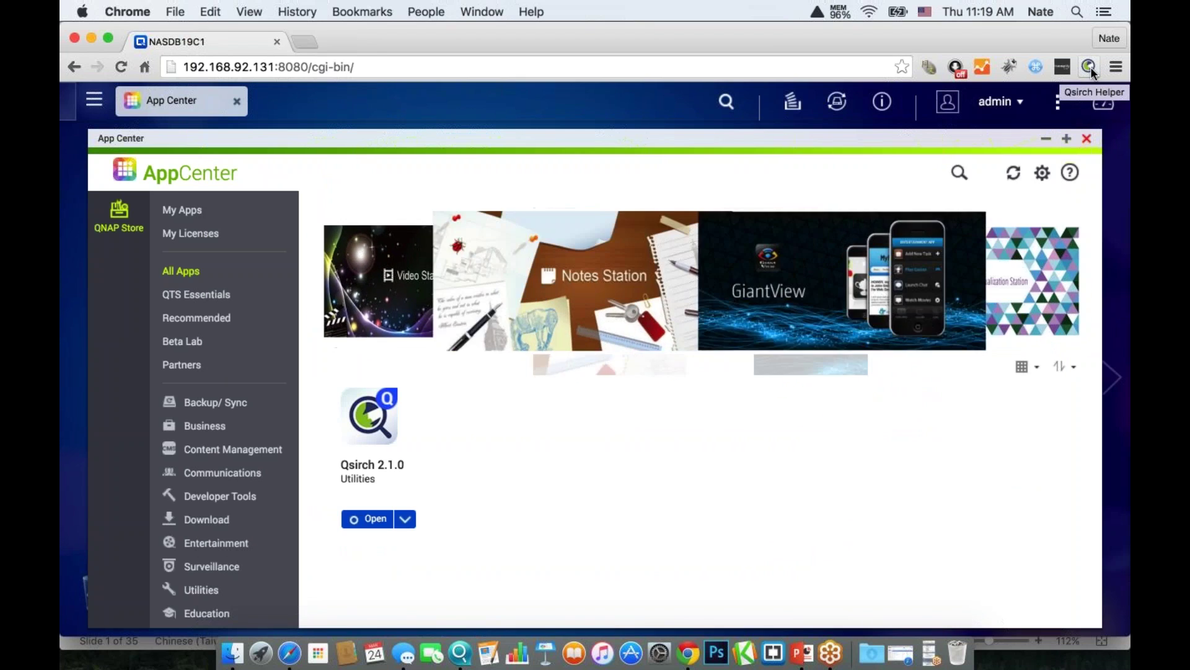
{"action": "left_click", "coordinate": [1090, 67]}
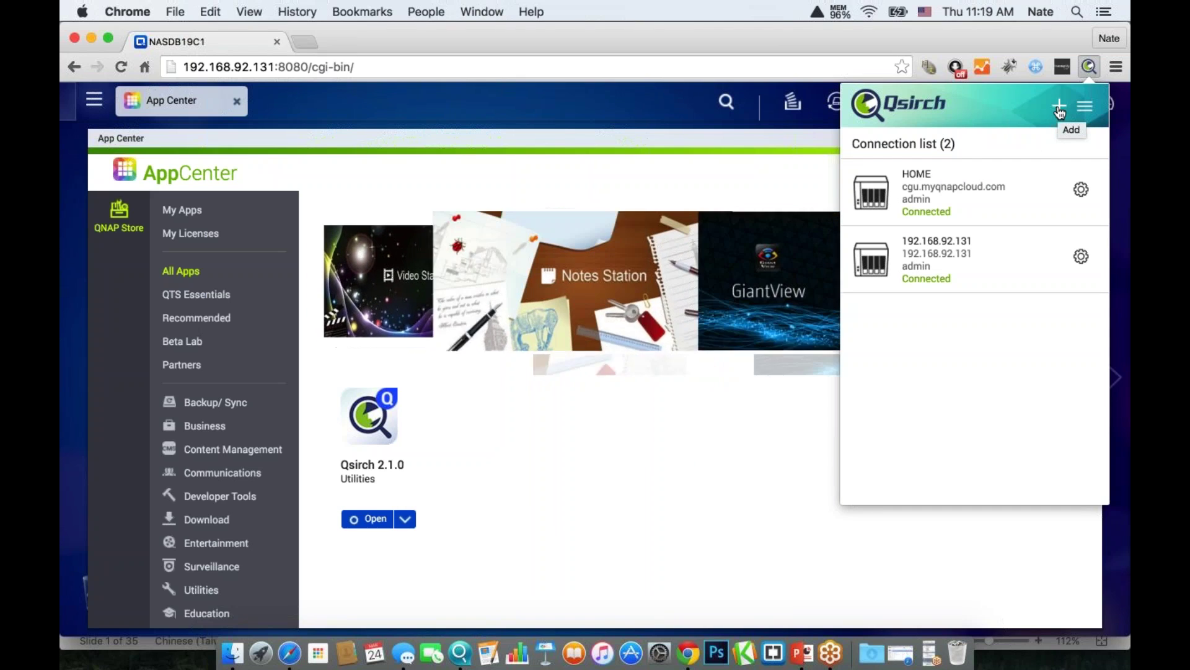
Examine the connection name, NAS IP address and port fields for adding a new NAS connection, then cancel without saving
{"action": "left_click", "coordinate": [1059, 110]}
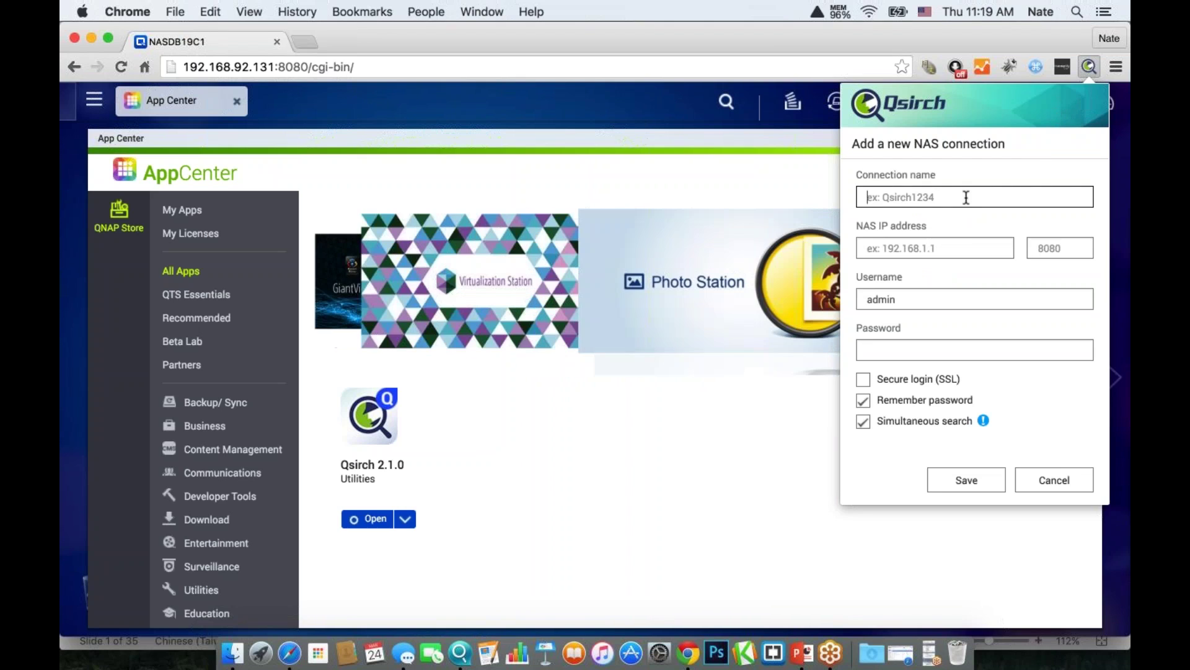
{"action": "left_click", "coordinate": [931, 248]}
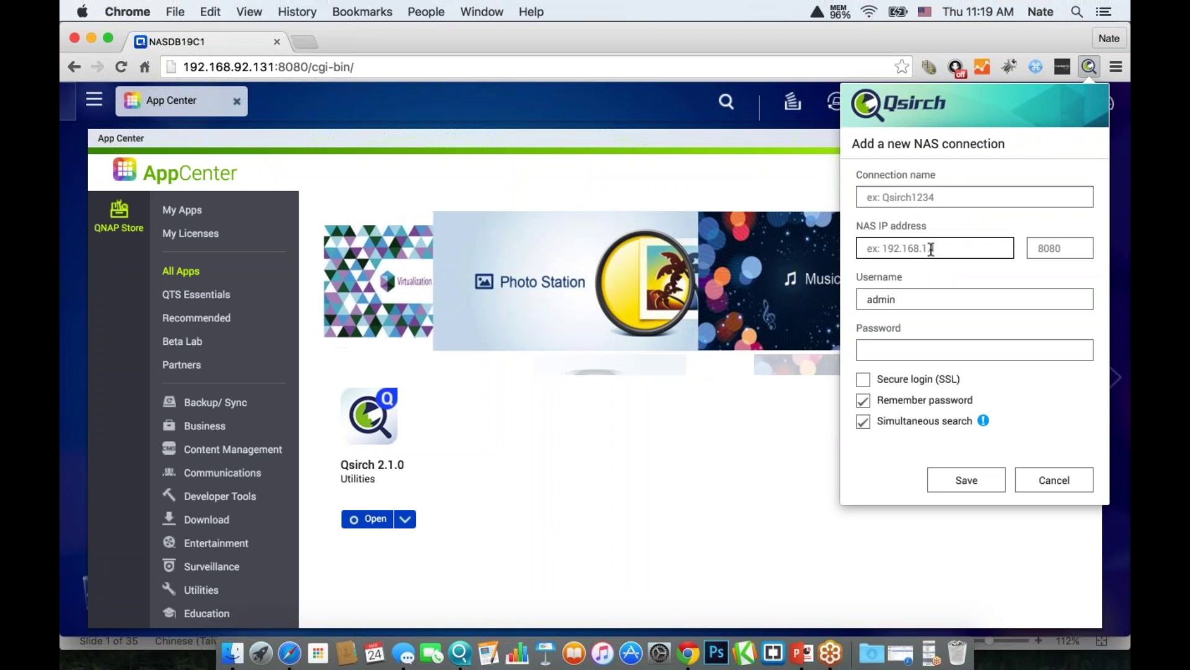
{"action": "left_click", "coordinate": [1060, 248]}
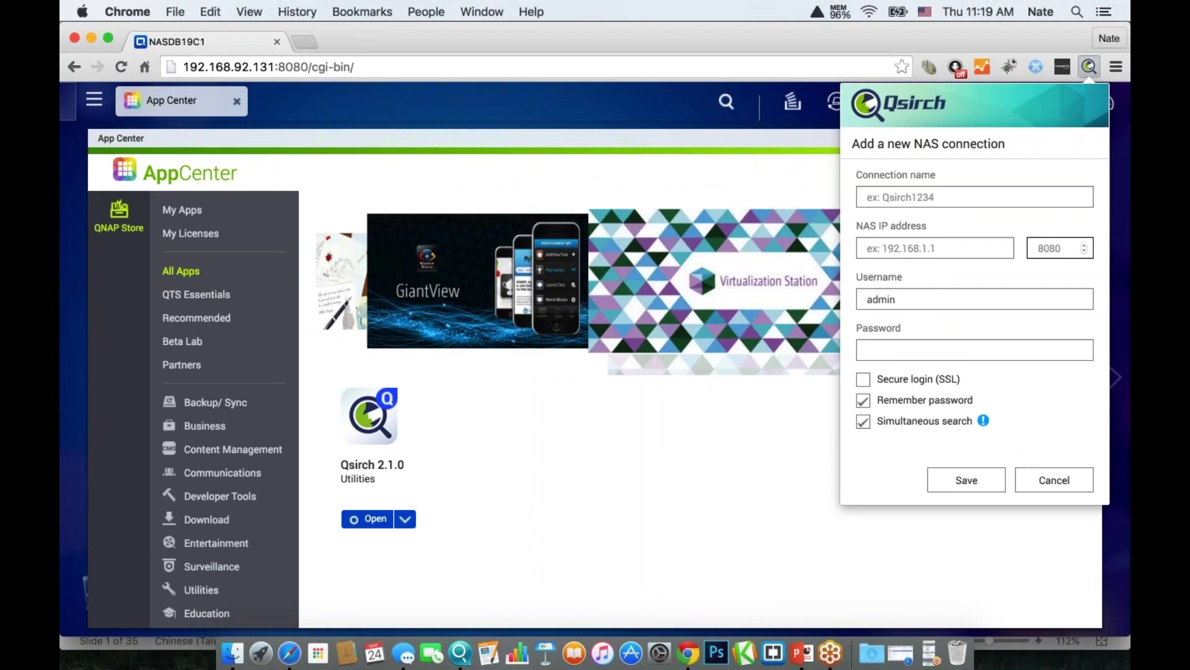
{"action": "left_click", "coordinate": [1048, 482]}
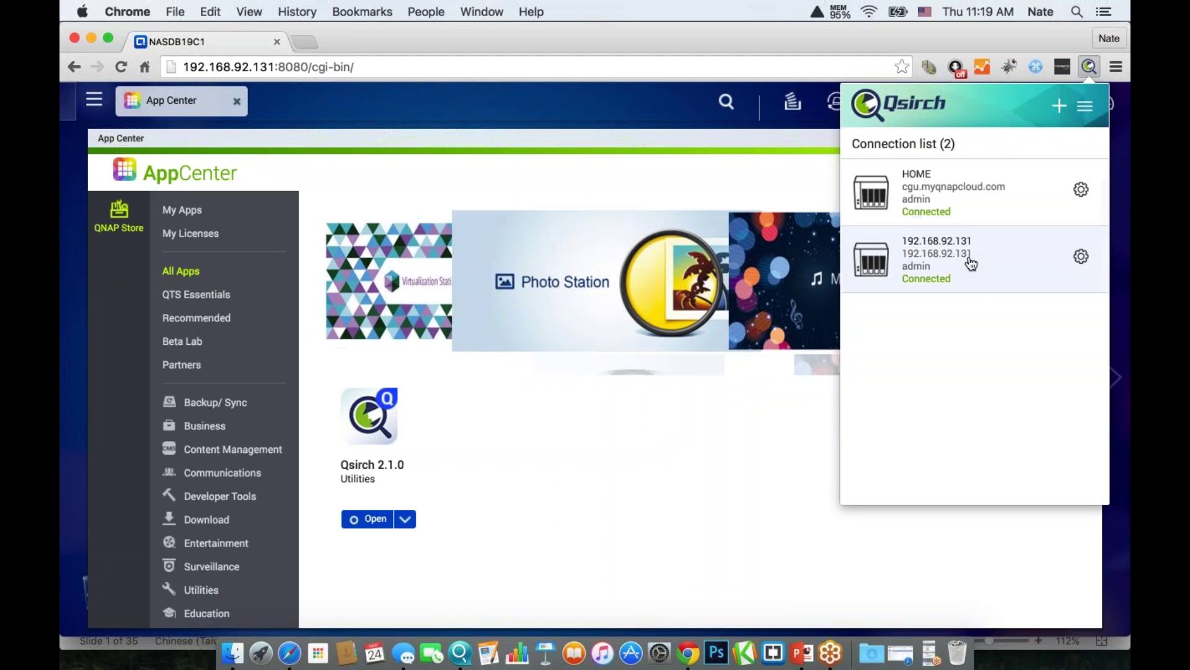
Open google.com in a new browser tab
{"action": "left_click", "coordinate": [303, 42]}
{"action": "type", "text": "google.com"}
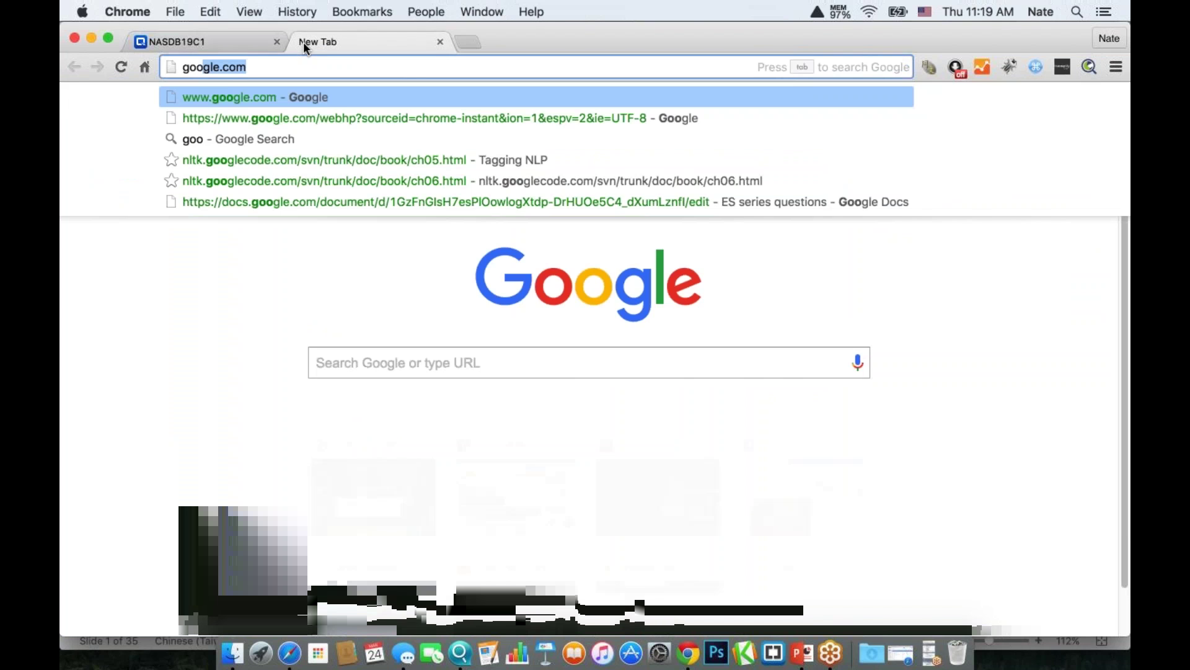
{"action": "key", "text": "Return"}
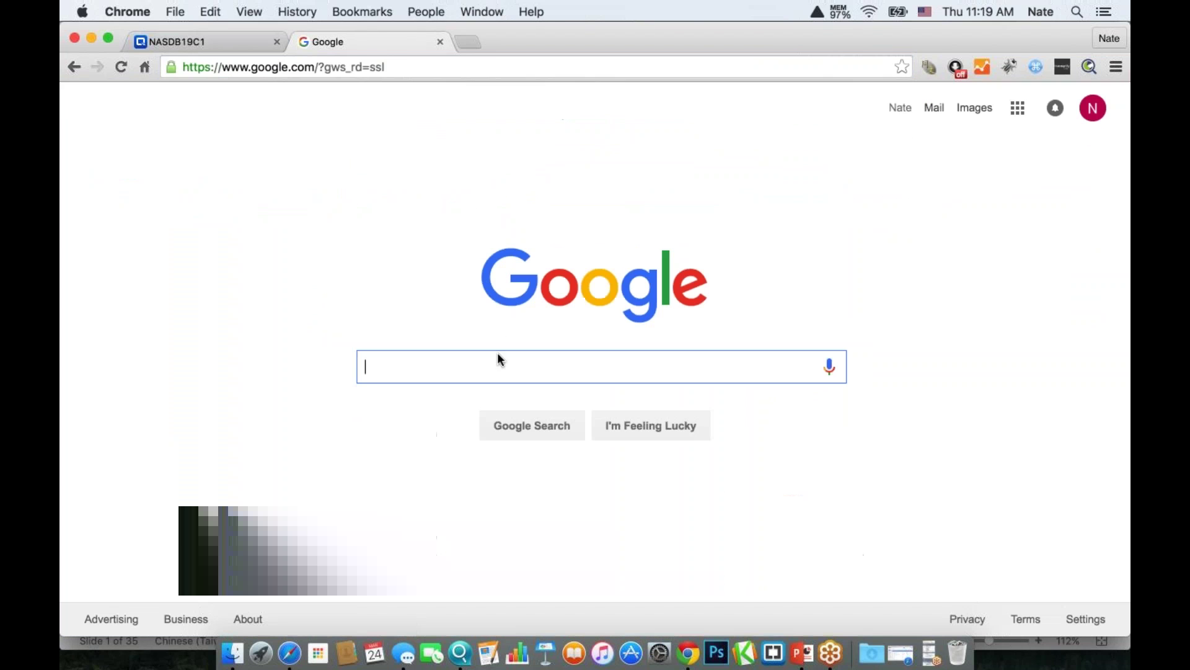
Search Google for "snapshot" and bring up the 192.168.92.131 NAS files in the Qsirch results box
{"action": "type", "text": "snap"}
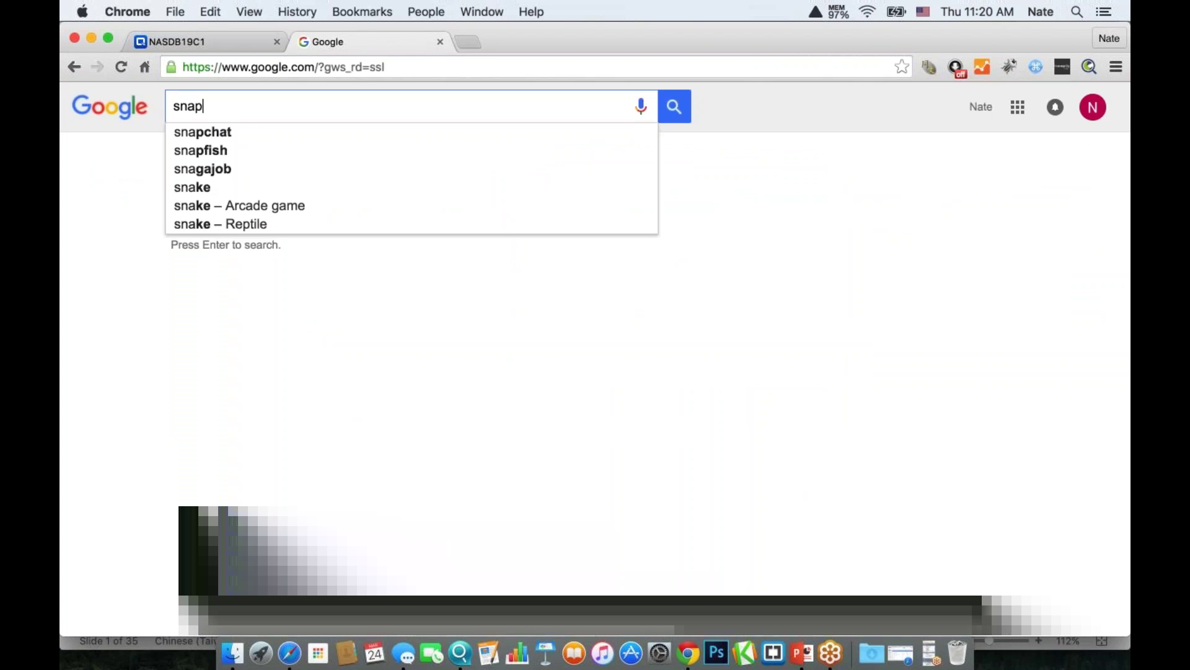
{"action": "type", "text": "shot"}
{"action": "key", "text": "Return"}
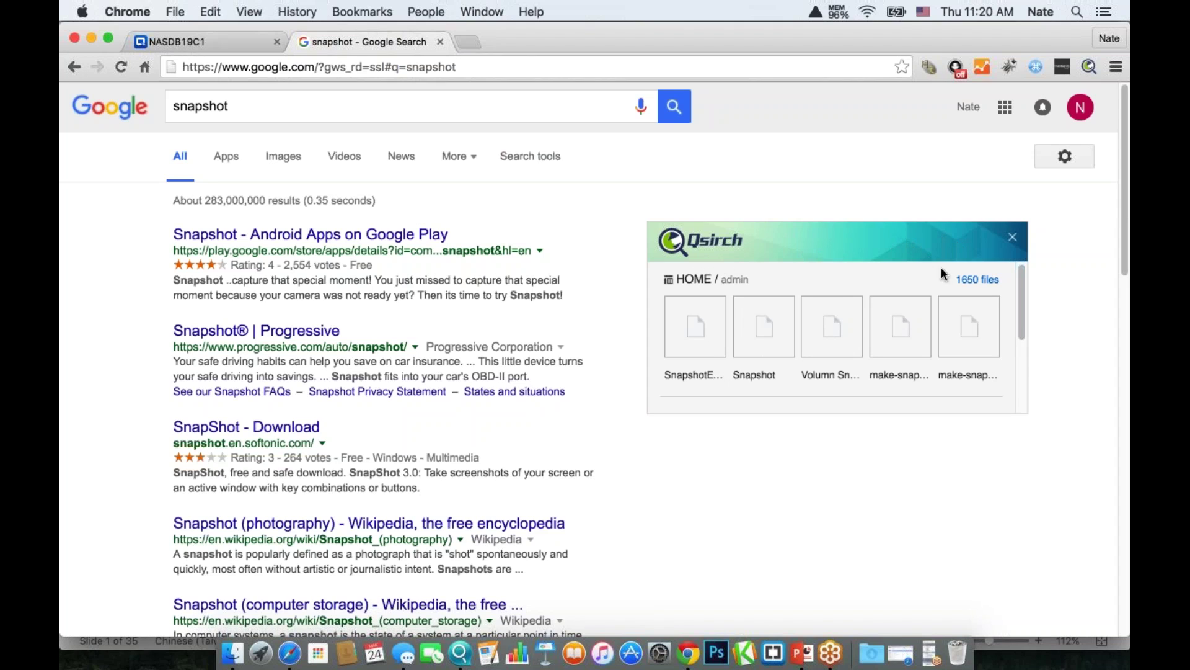
{"action": "left_click_drag", "start_coordinate": [1021, 300], "coordinate": [1027, 367]}
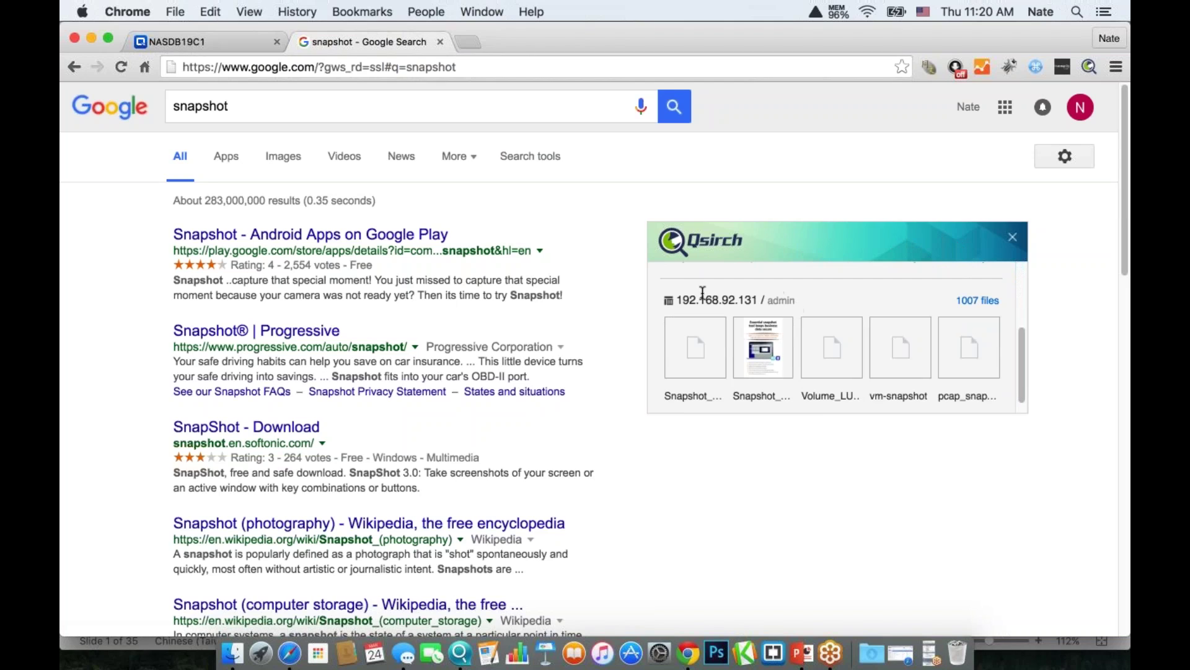